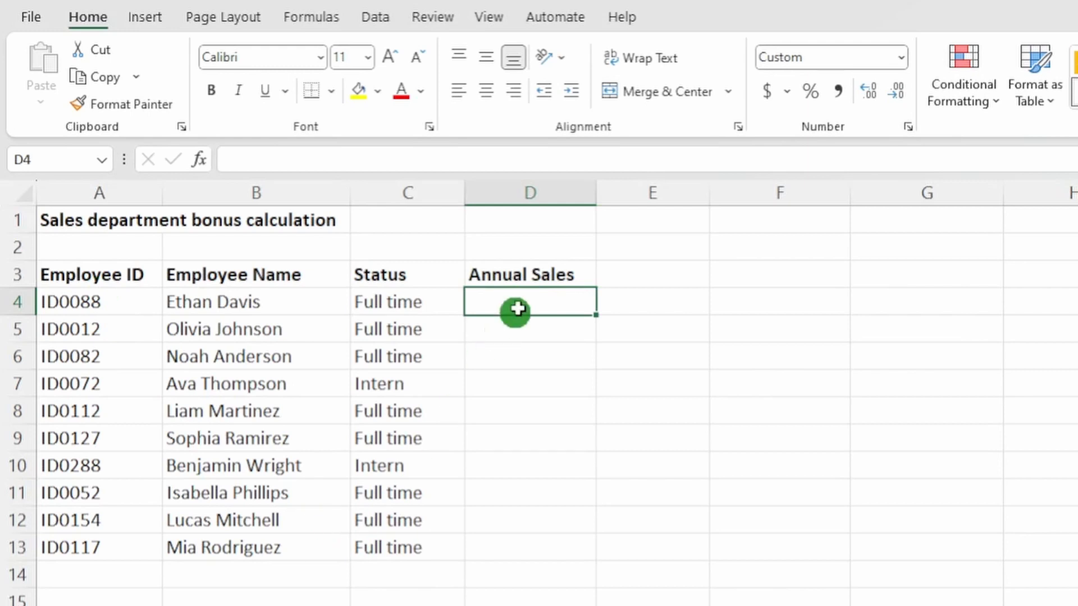
Start an XLOOKUP formula in D4 under Annual Sales, with the employee ID in A4 as the lookup value.
left_click(564, 273)
left_click(557, 304)
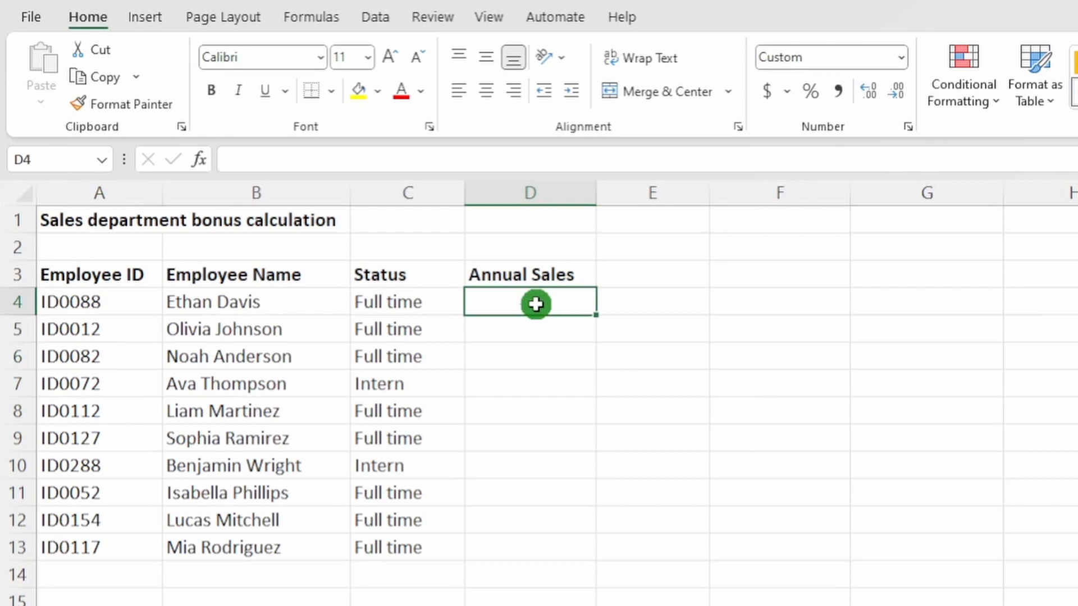
type("=xlook")
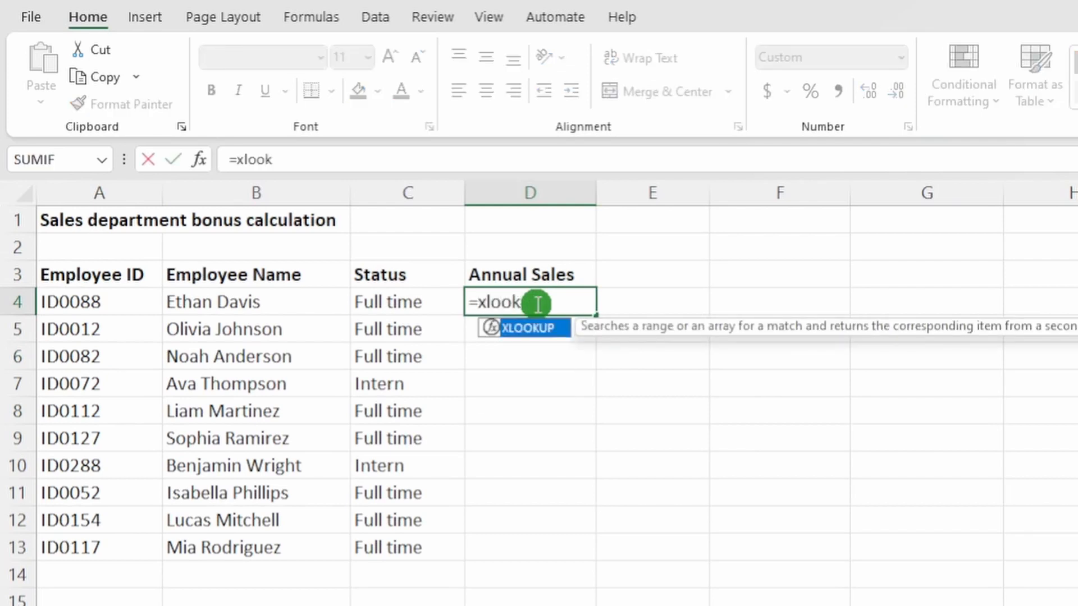
key("Tab")
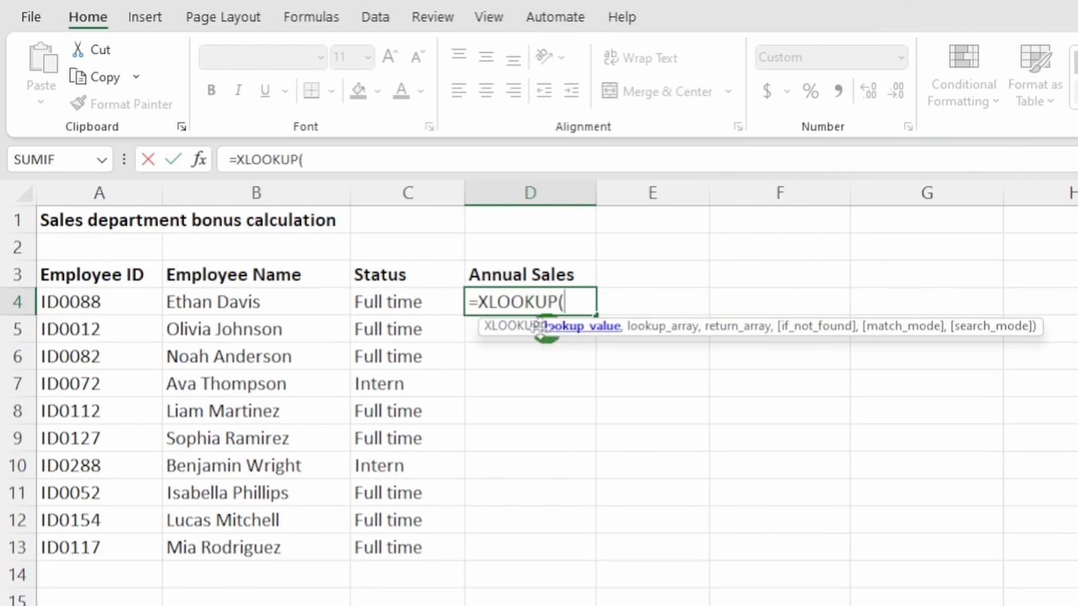
left_click(121, 304)
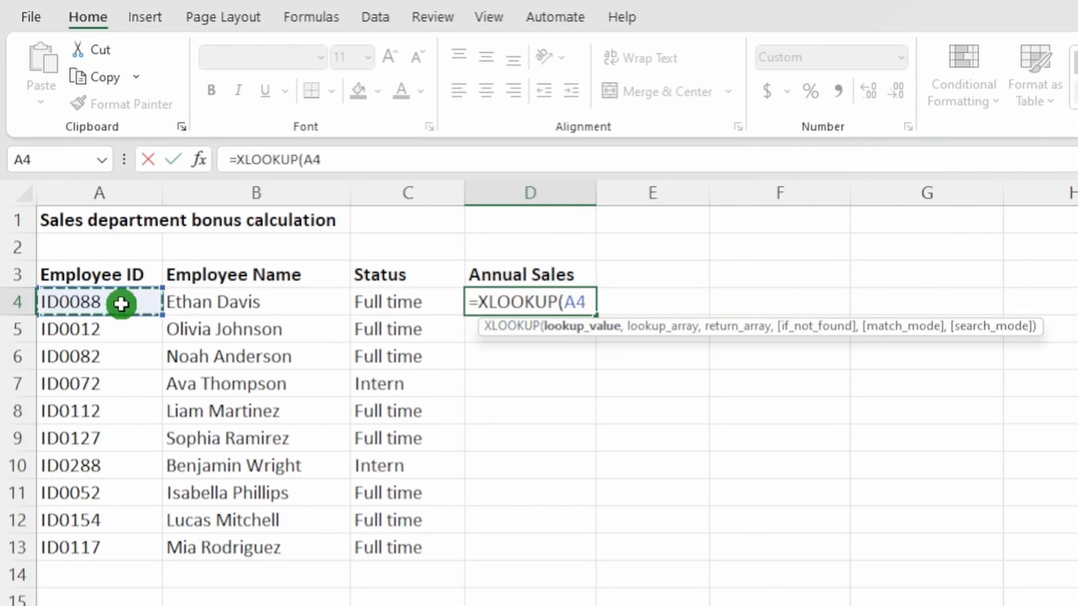
type(",")
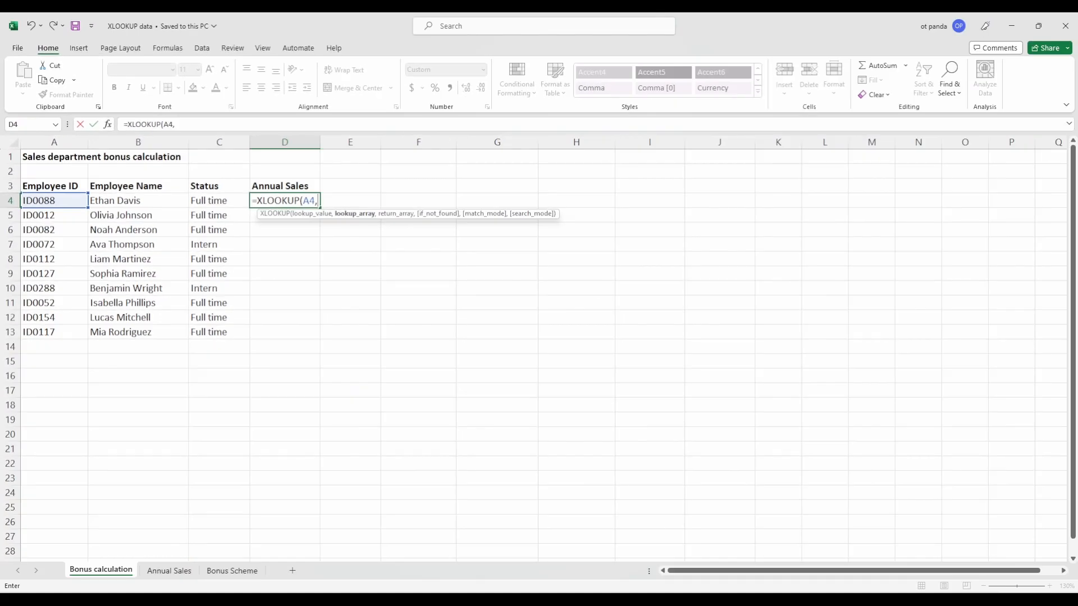
Set the lookup array to the employee IDs on the Annual Sales sheet as the absolute range $A$2:$A$9.
left_click(171, 571)
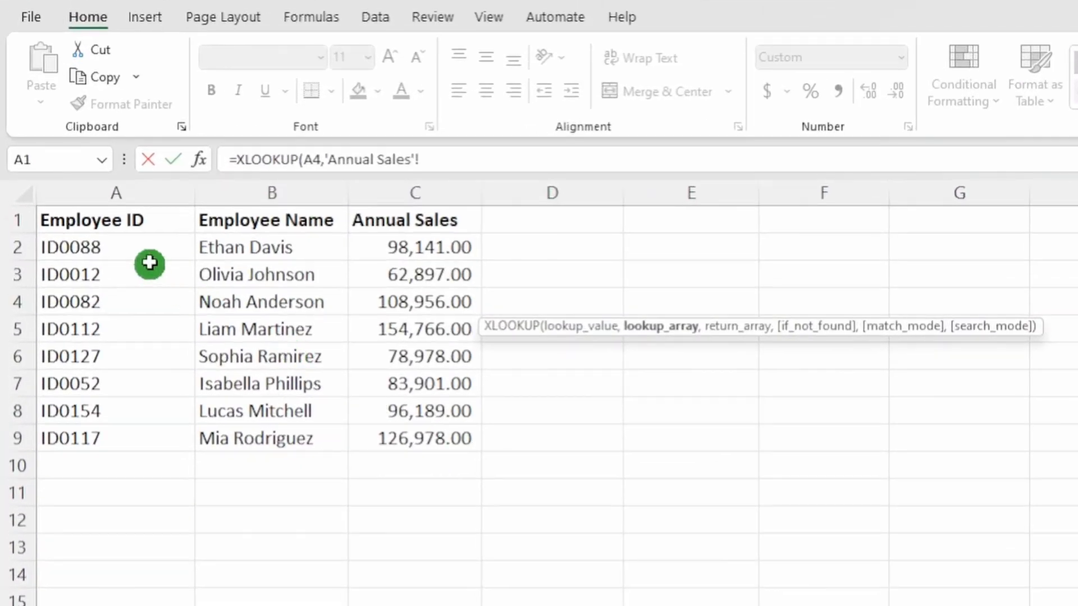
left_click(145, 248)
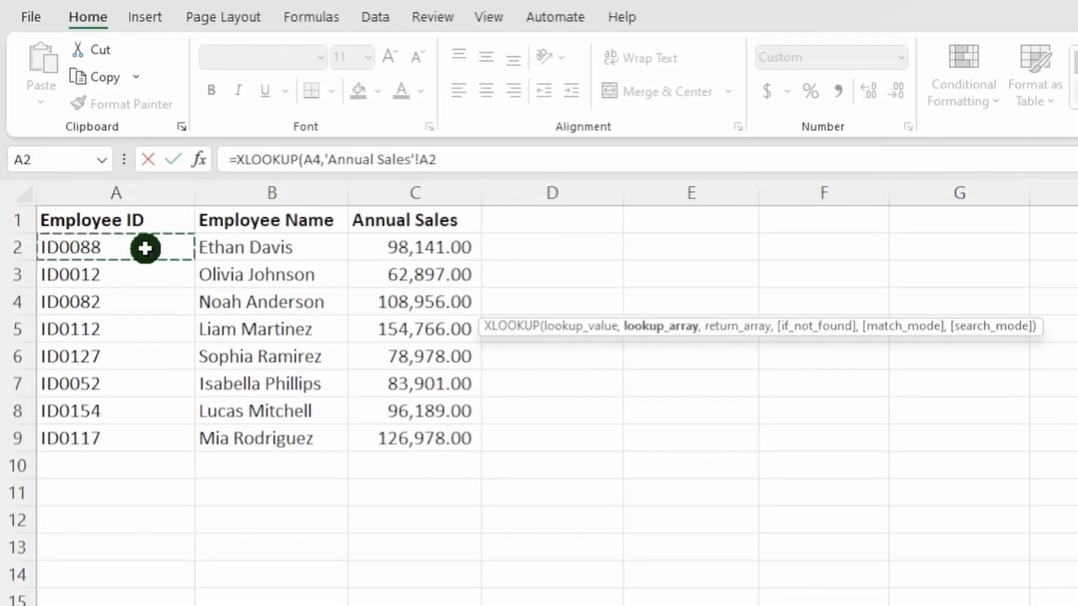
key("ctrl+shift+Down")
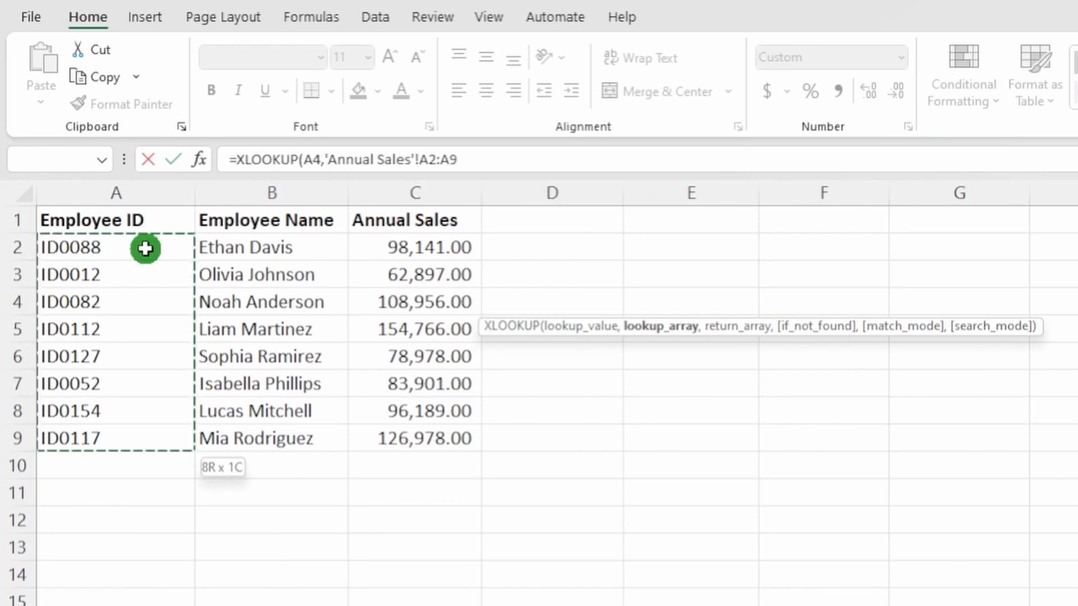
key("F4")
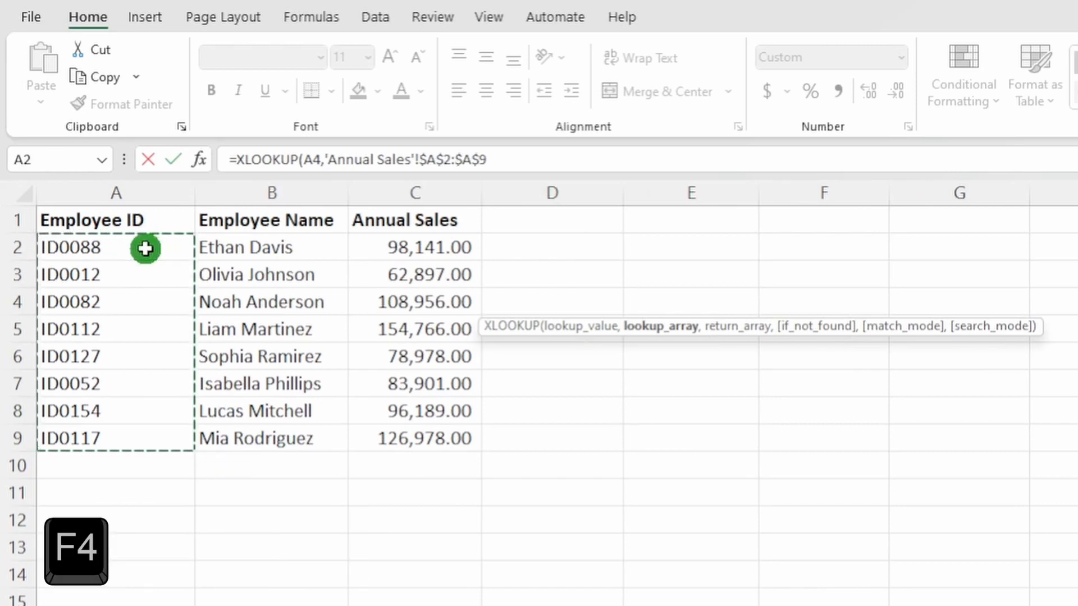
type(",")
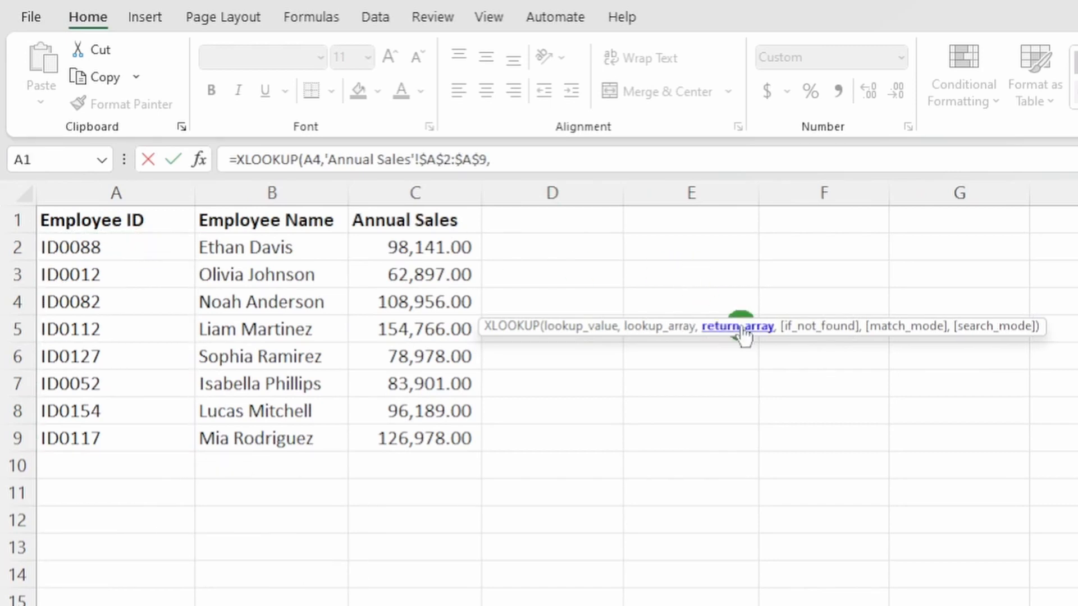
Set the return array to the absolute range $C$2:$C$9 on the Annual Sales sheet and complete the XLOOKUP formula.
left_click(446, 248)
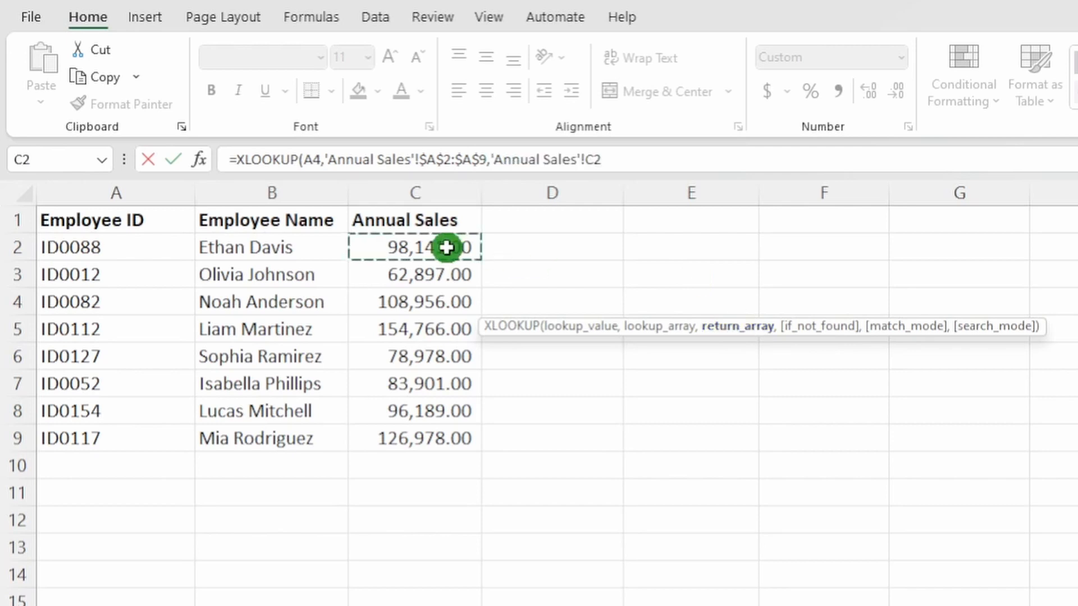
key("ctrl+shift+Down")
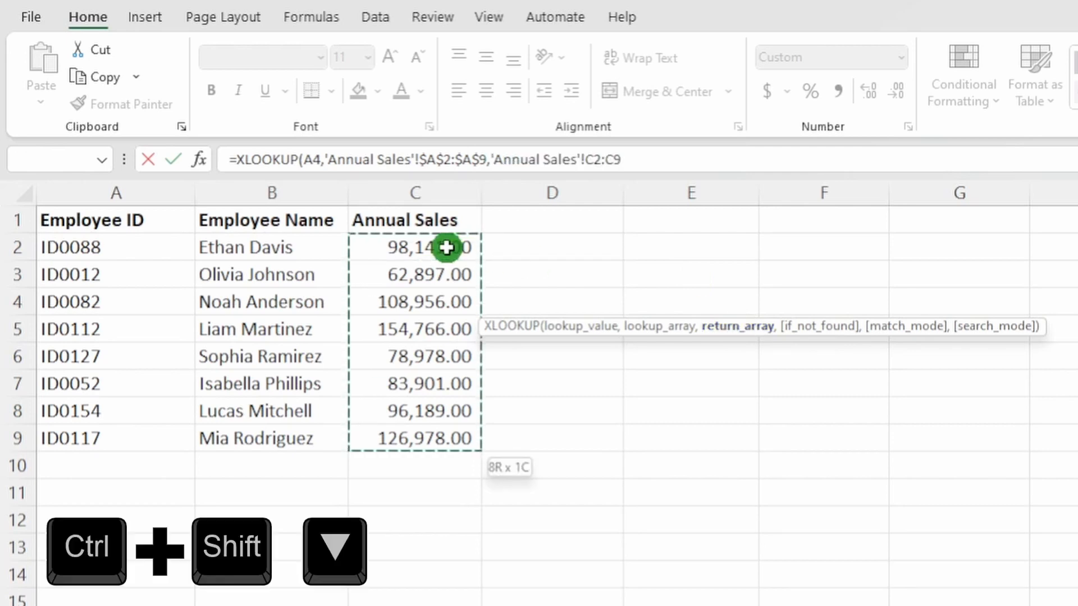
key("F4")
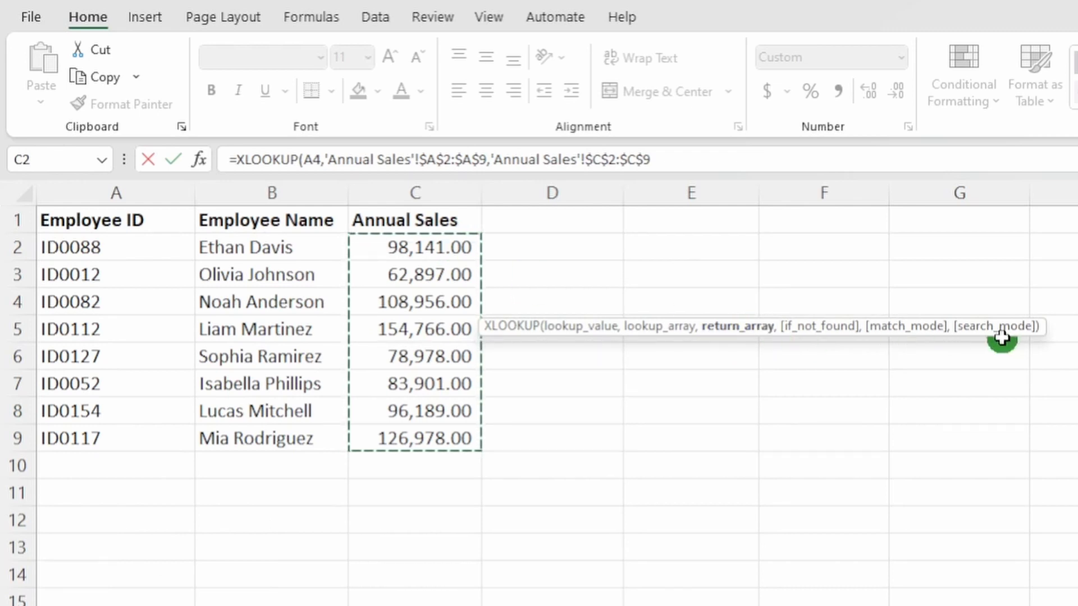
left_click(696, 162)
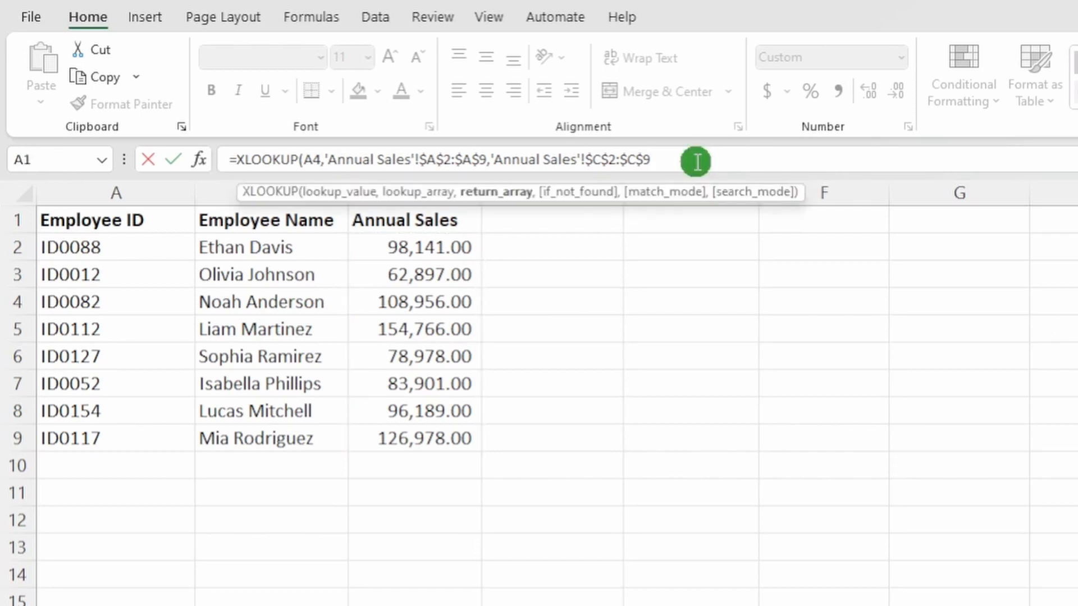
type(")")
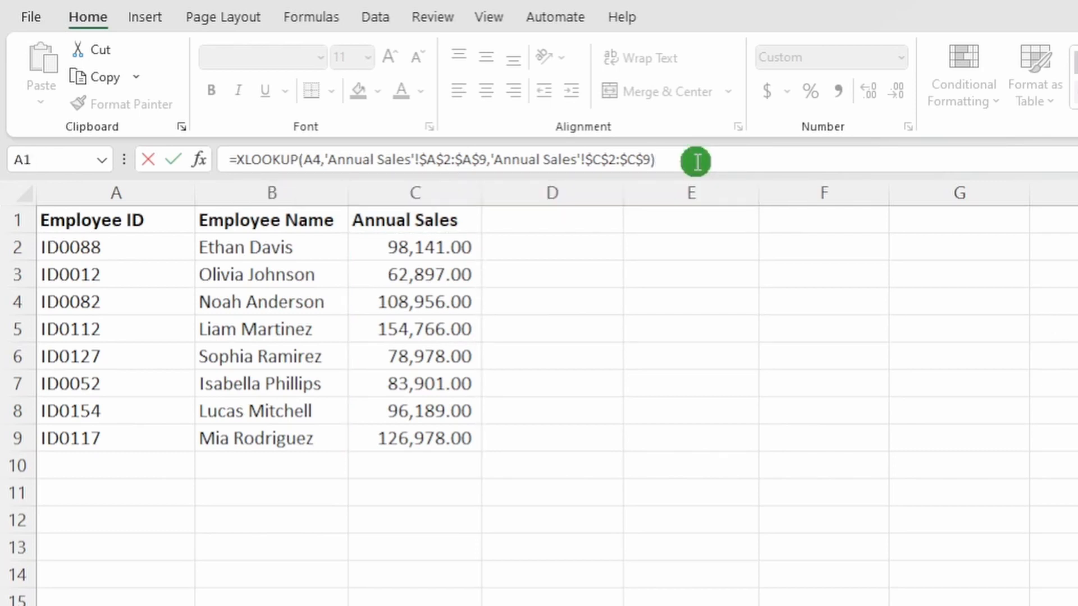
key("Return")
Copy the XLOOKUP formula from D4 down to D13 and check the two intern rows.
left_click(563, 298)
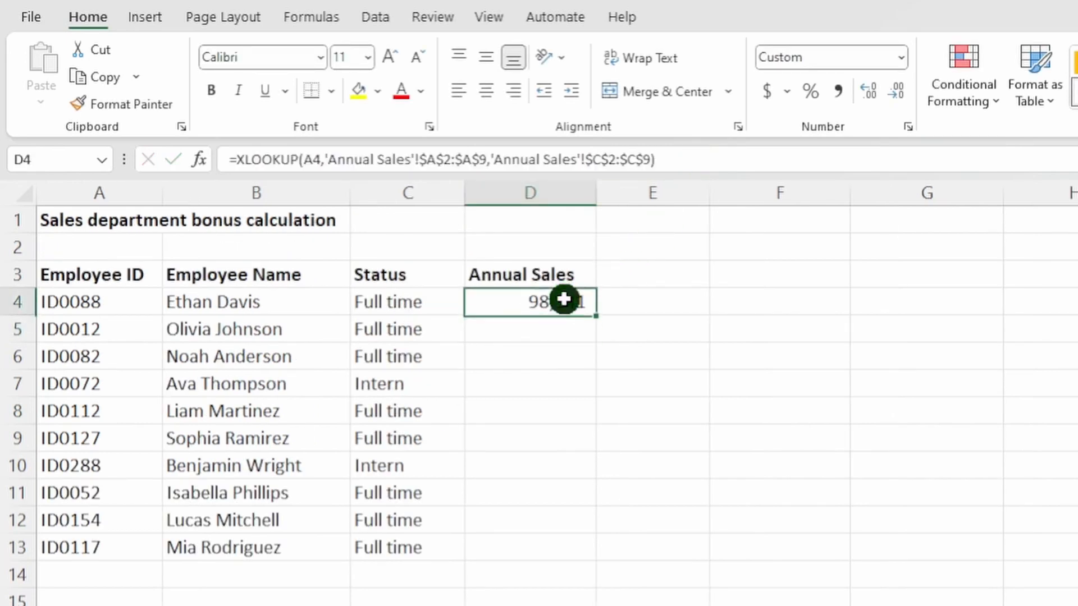
double_click(595, 315)
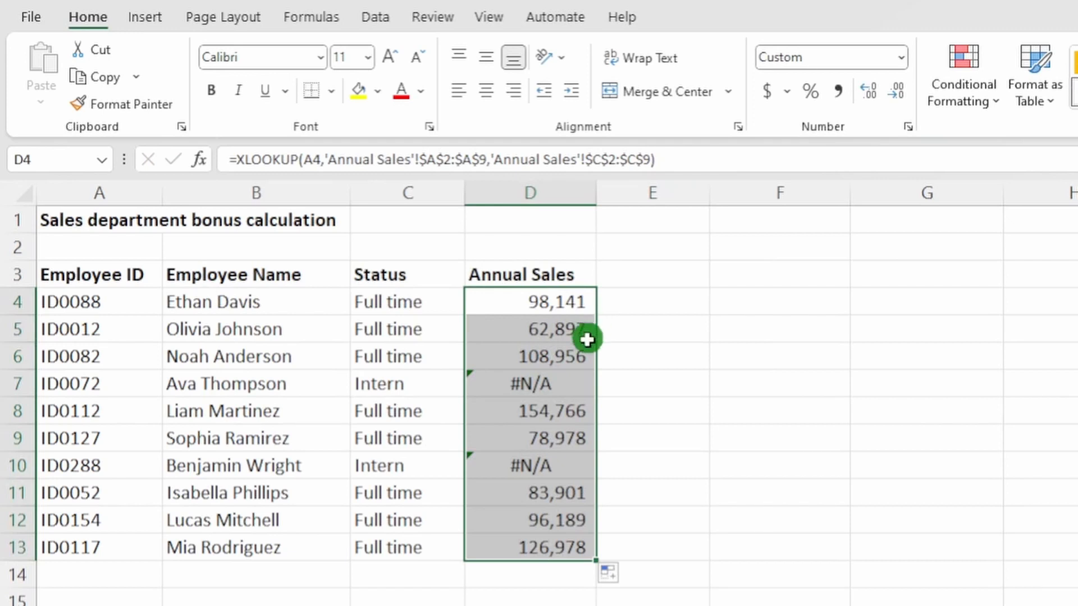
left_click(566, 378)
left_click(562, 457)
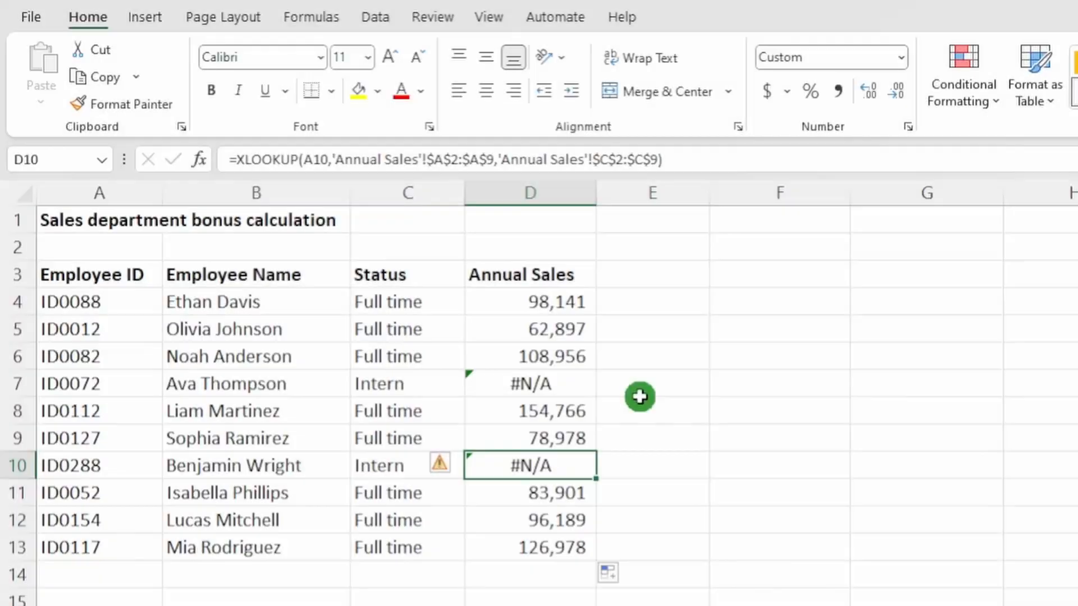
Add 0 as the if_not_found argument of the XLOOKUP formula in D4.
left_click(570, 308)
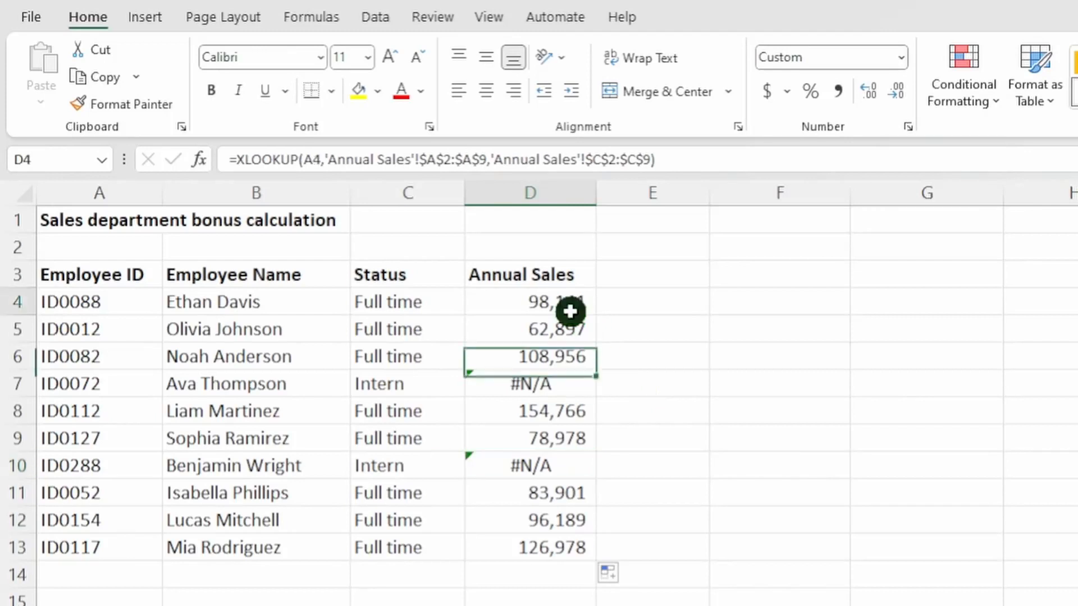
left_click(650, 155)
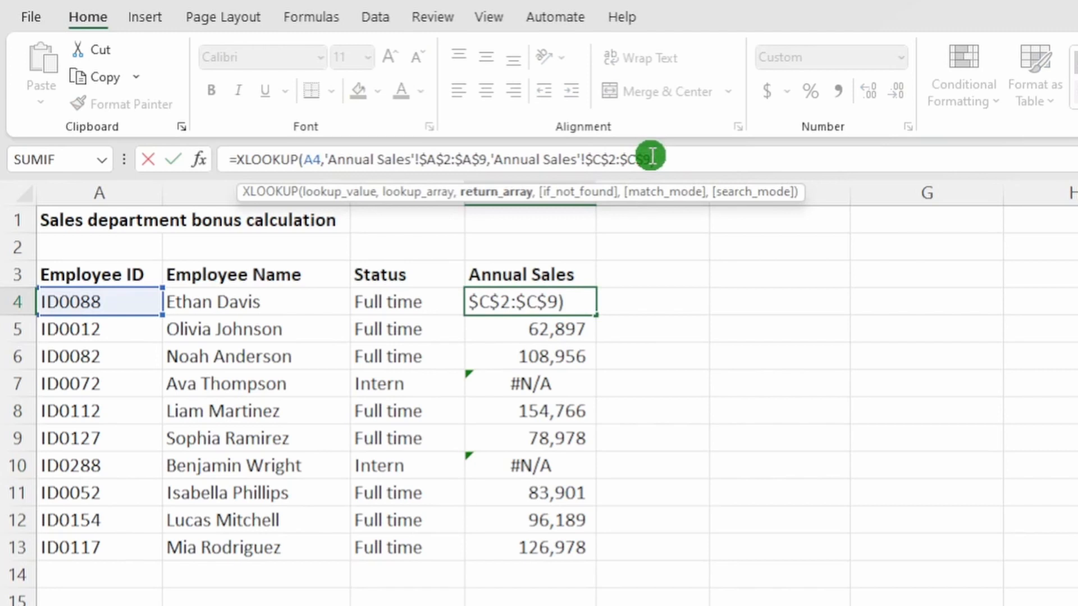
type(",0")
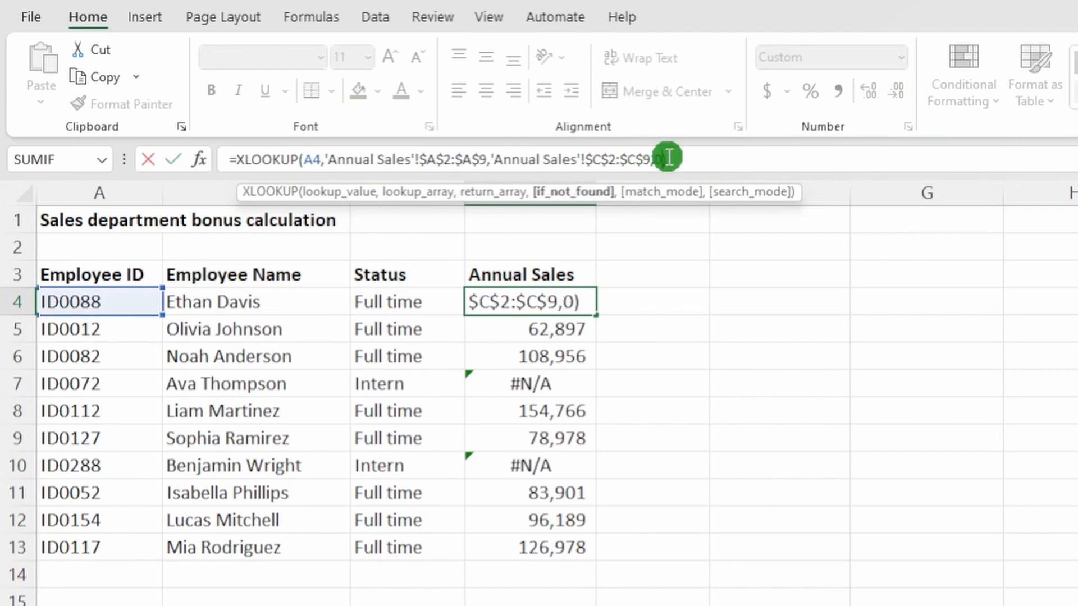
key("Return")
Copy the revised D4 formula down to D13 and check the intern cells D7 and D10.
left_click(565, 292)
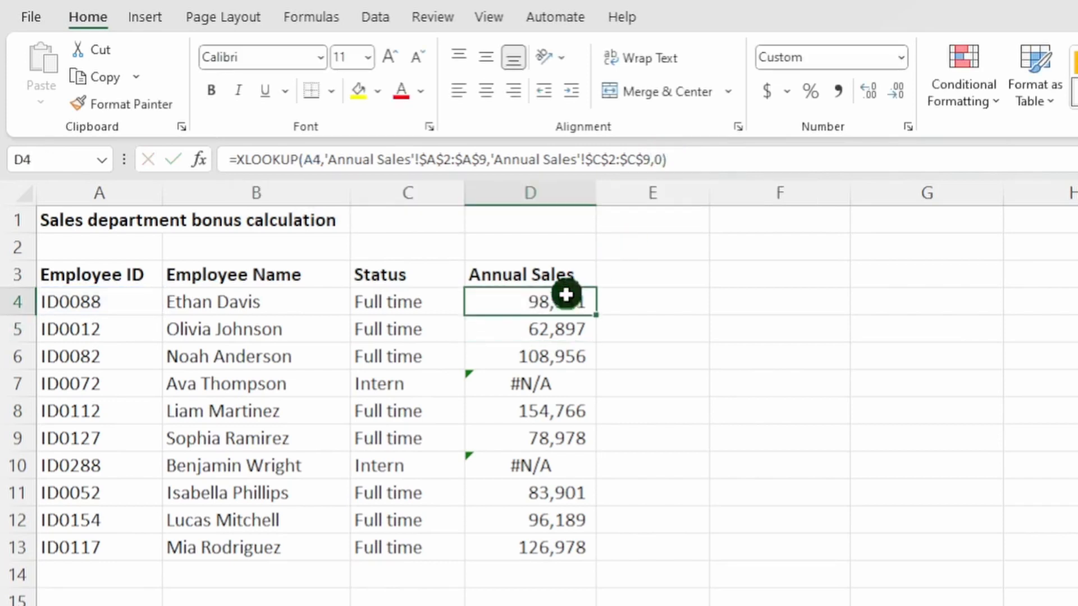
double_click(594, 315)
left_click(561, 383)
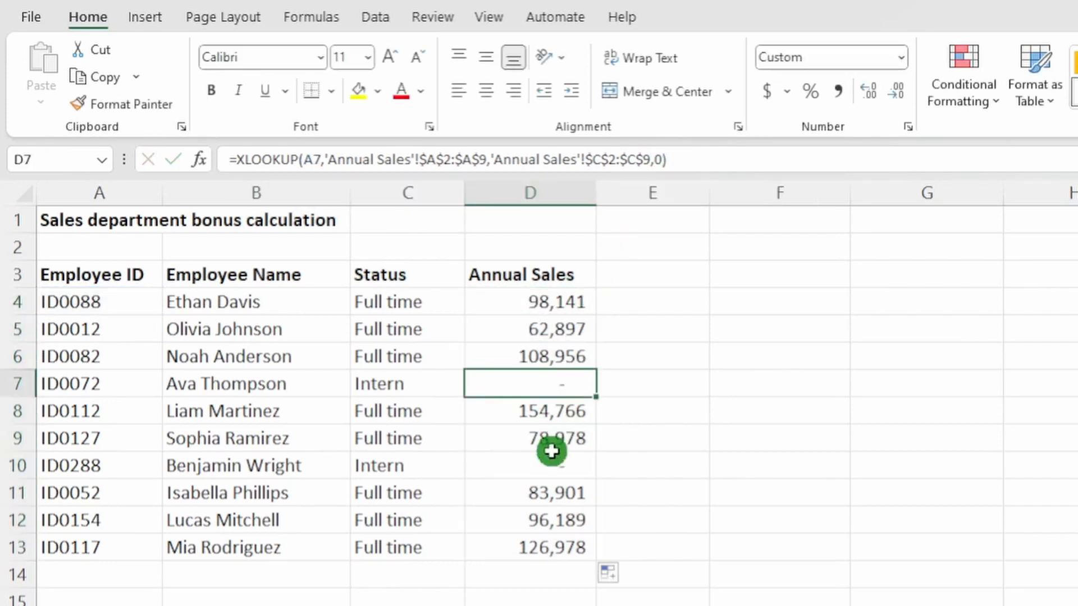
left_click(541, 457)
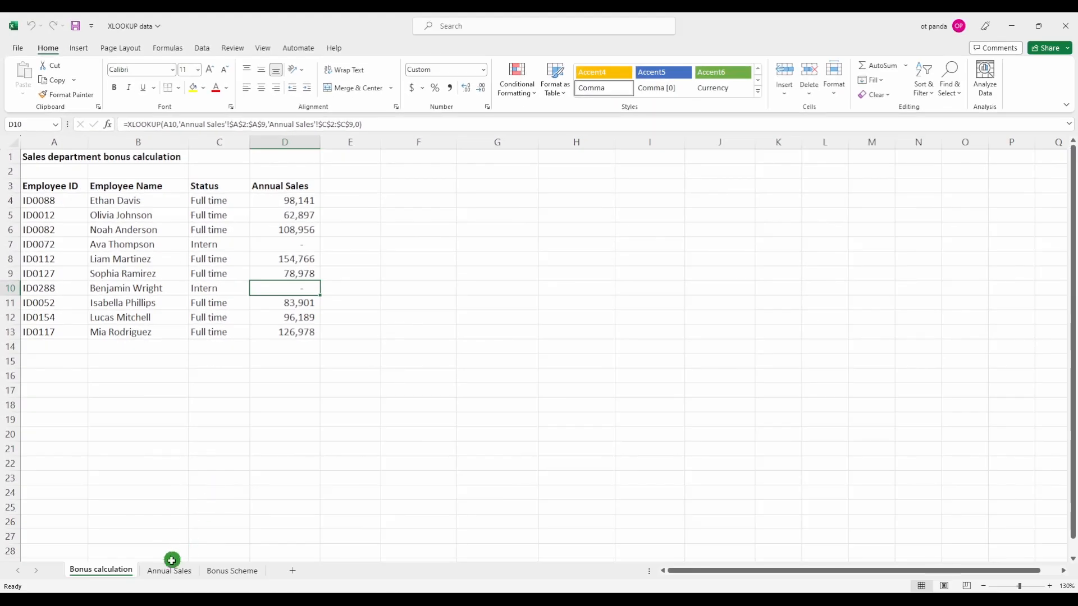
View the horizontal table on the Annual Sales sheet and start an XLOOKUP in E4 of Bonus calculation with A4 as the lookup value.
left_click(168, 567)
left_click_drag(79, 159, 938, 217)
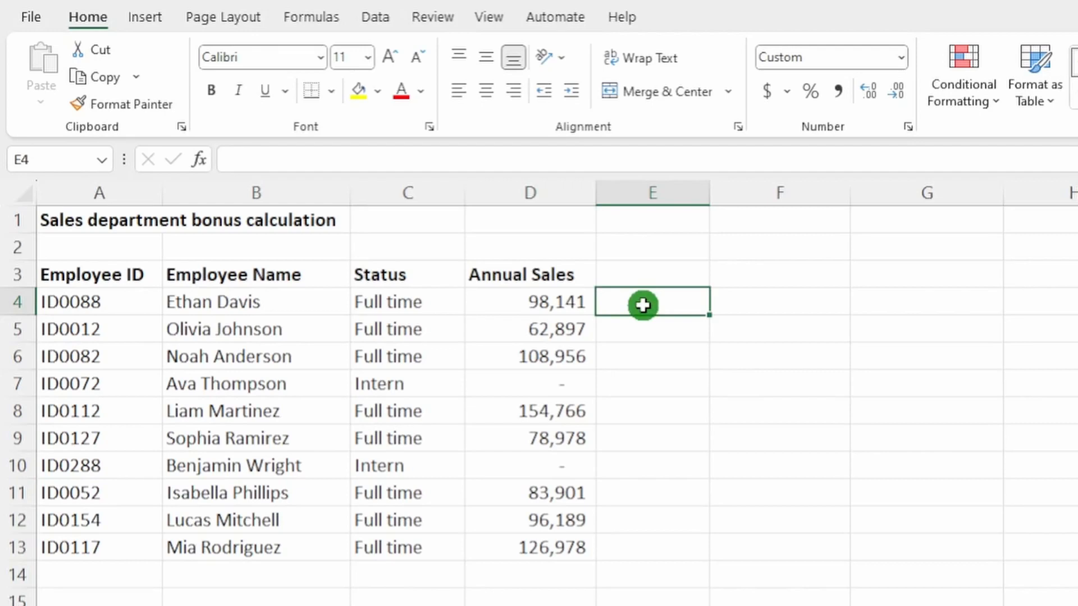
type("=xloo")
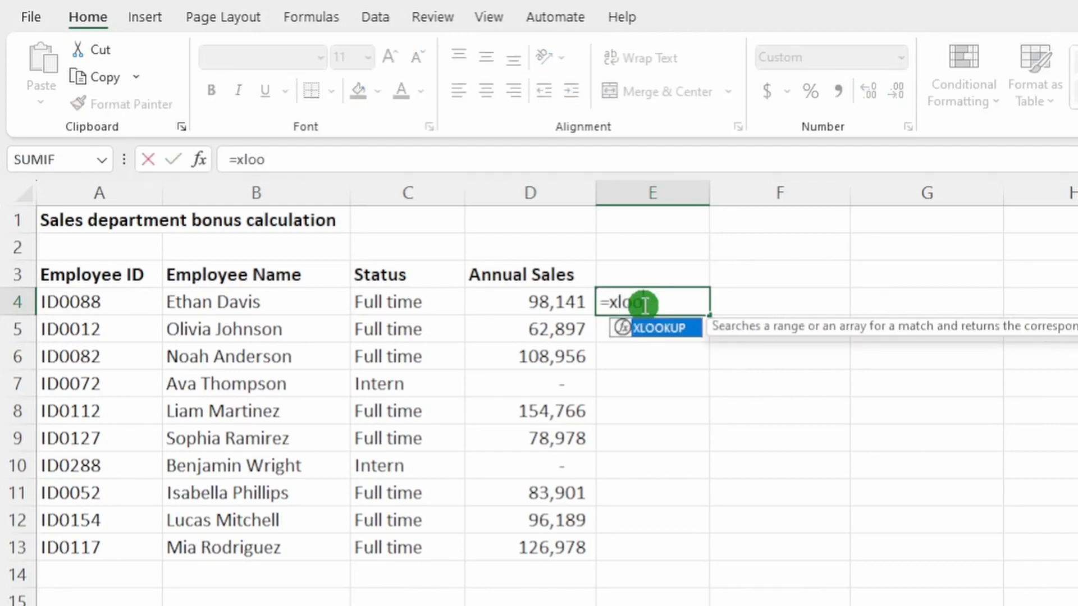
key("Tab")
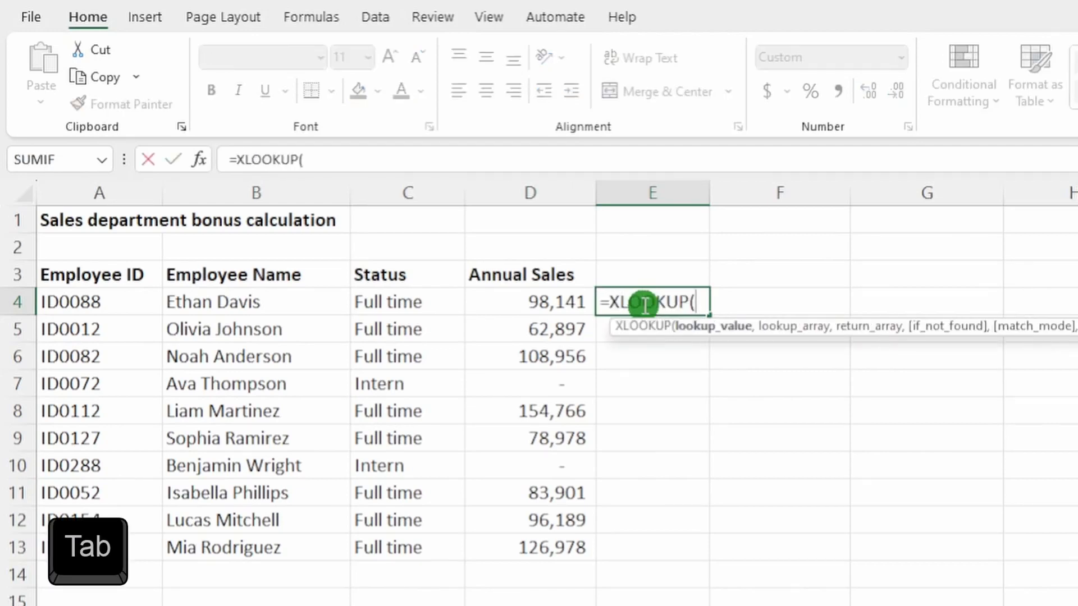
left_click(125, 306)
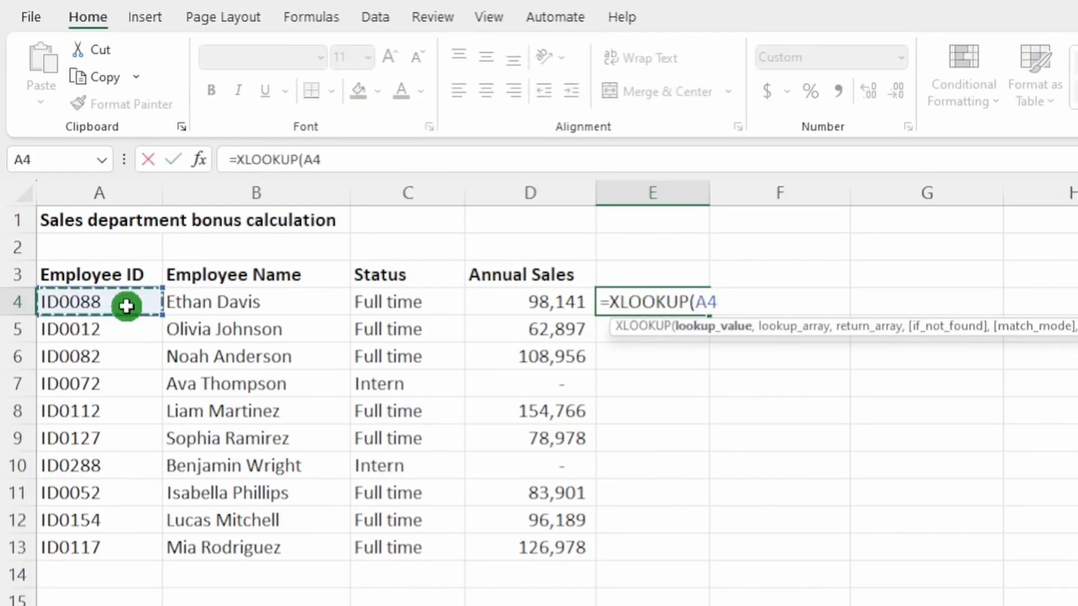
type(",")
Set the lookup array to the Employee ID row on the Annual Sales sheet as the absolute range $B$40:$I$40.
left_click(157, 571)
left_click(140, 159)
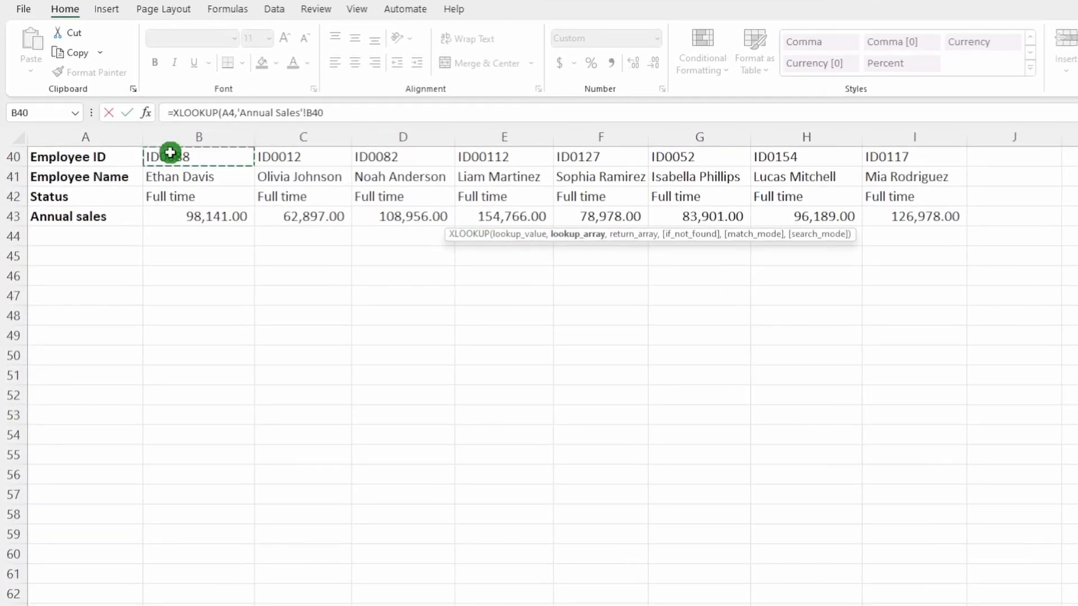
key("ctrl+shift+Right")
key("F4")
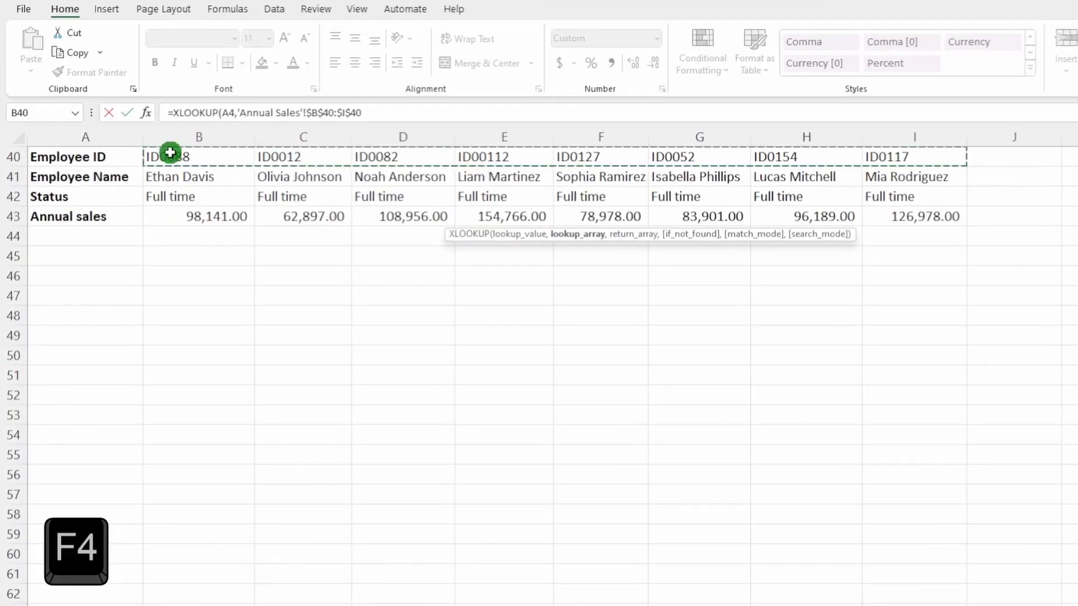
type(",")
Complete the E4 formula with the absolute return array 'Annual Sales'!$B$43:$I$43 and 0 as the if_not_found value.
left_click(176, 219)
key("ctrl+shift+Right")
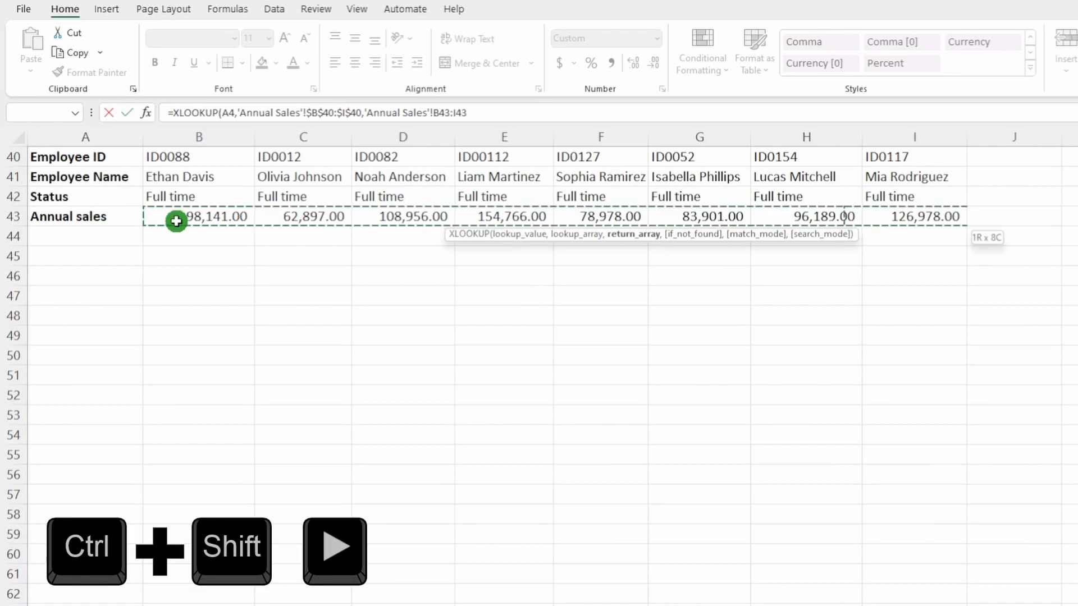
key("F4")
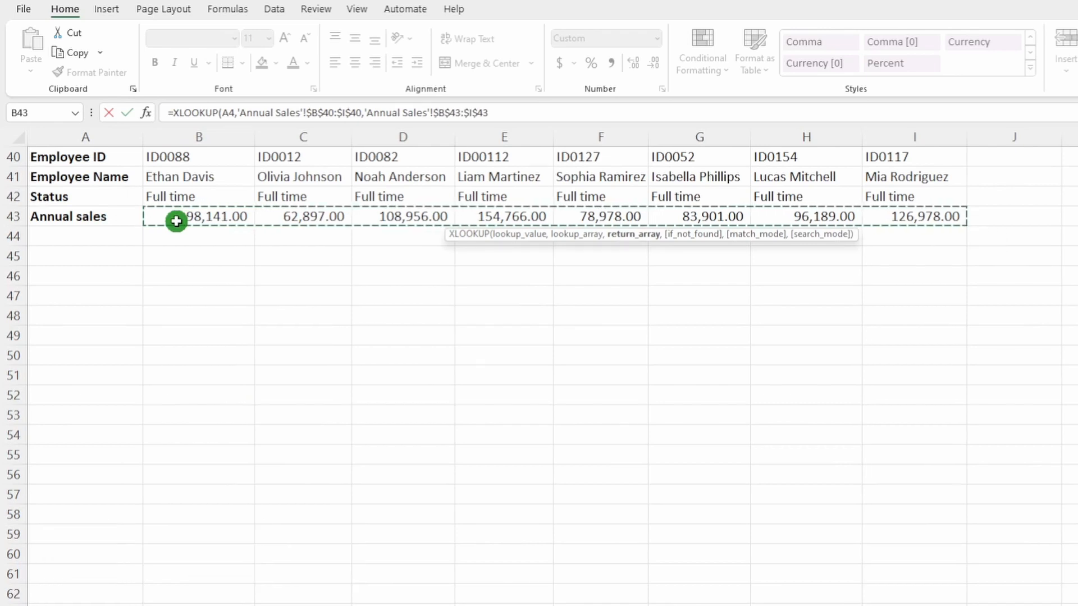
type(",")
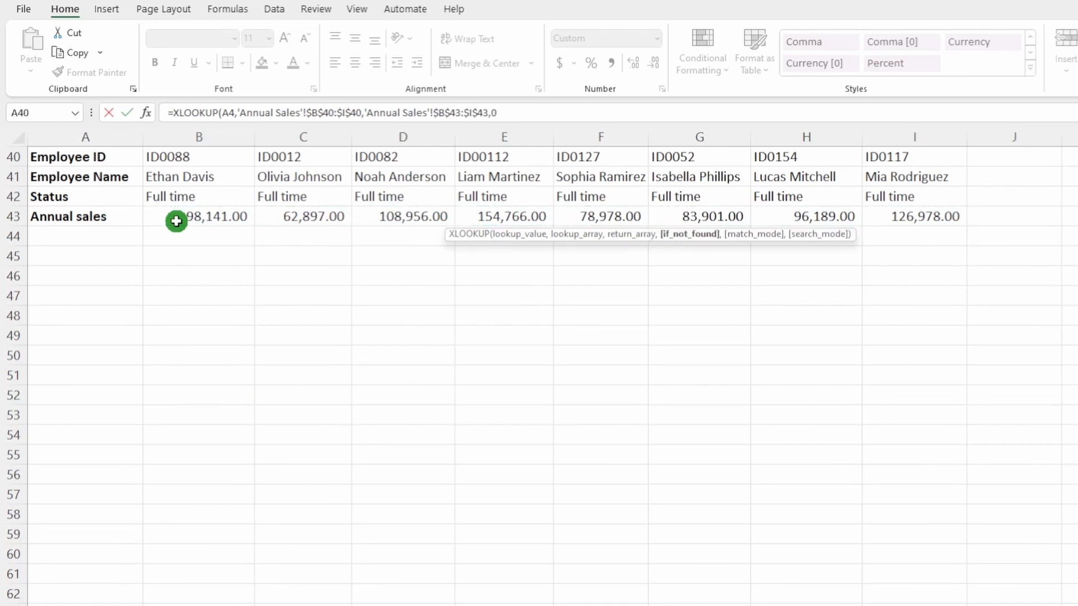
type("0)")
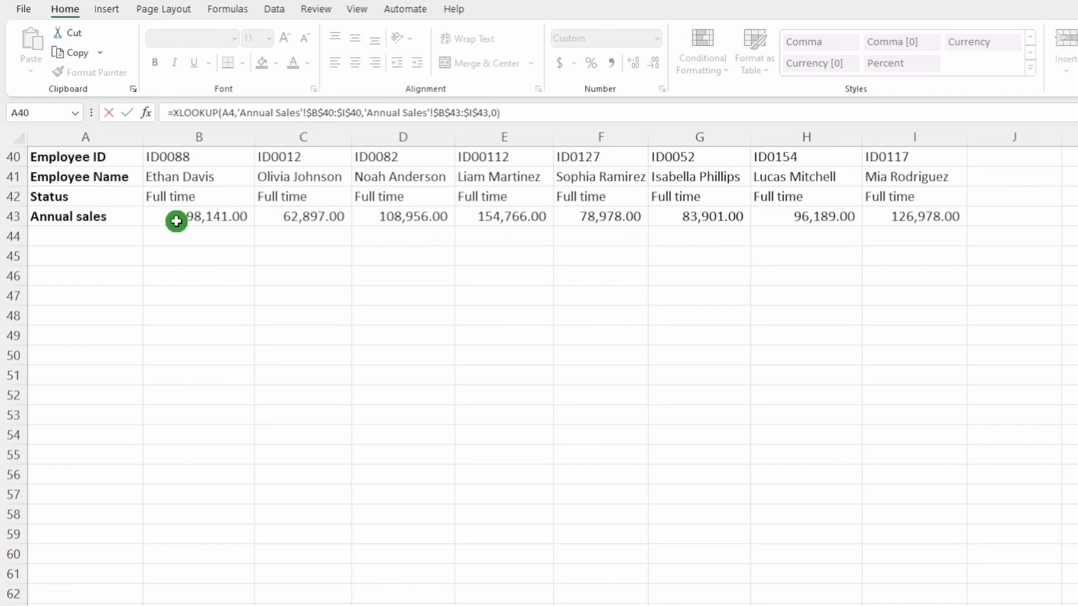
key("Return")
left_click(508, 219)
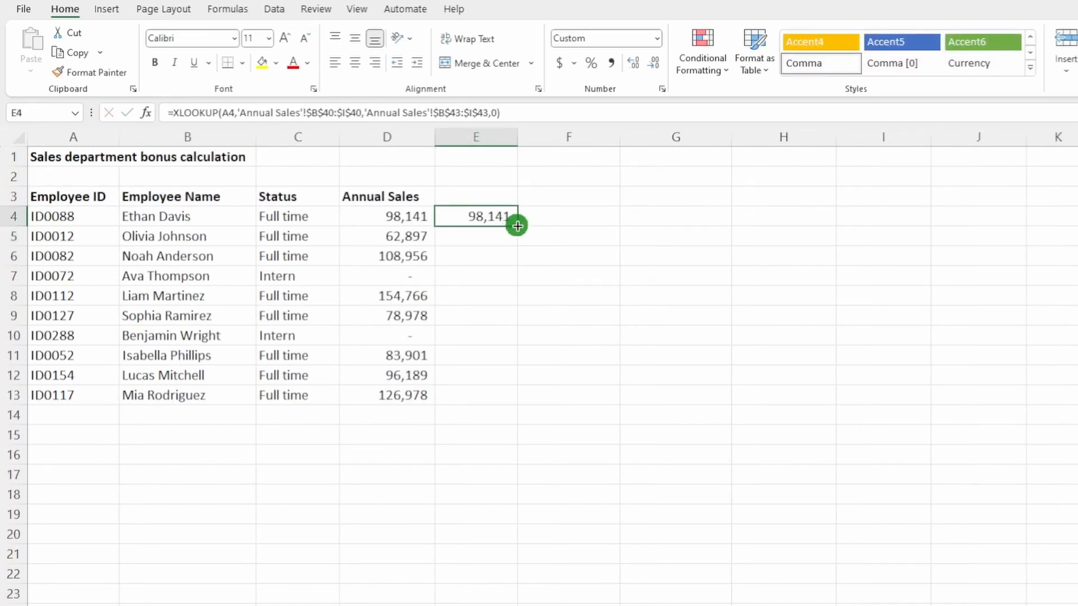
Copy the E4 formula down to E13 alongside the annual sales column.
double_click(517, 225)
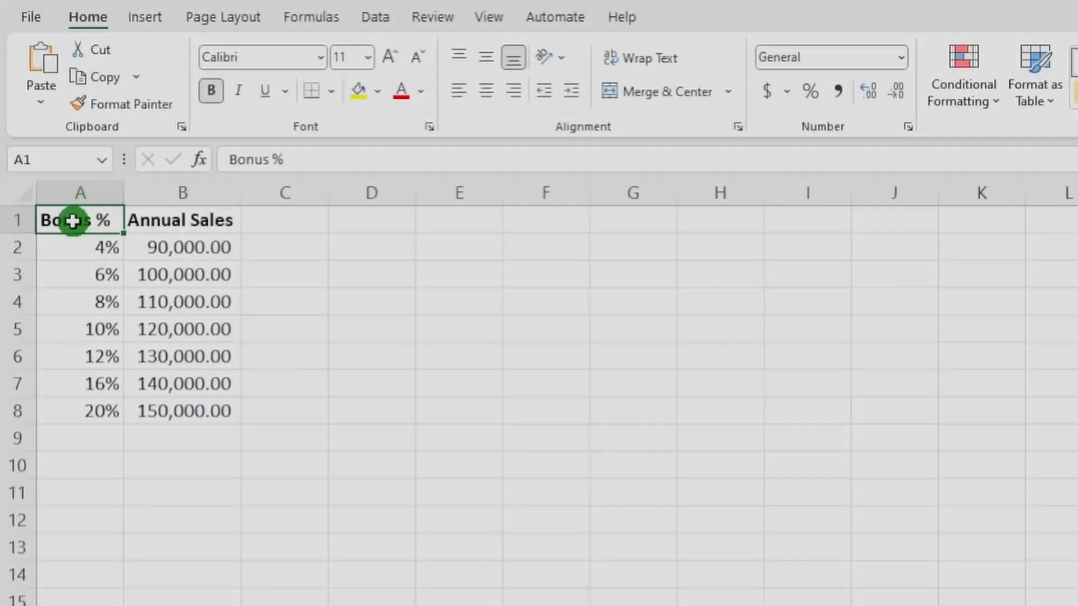
Examine the bonus percentages and their annual sales thresholds in A1:B8 on the Bonus Scheme sheet.
left_click_drag(73, 221, 233, 414)
left_click(185, 258)
left_click(91, 248)
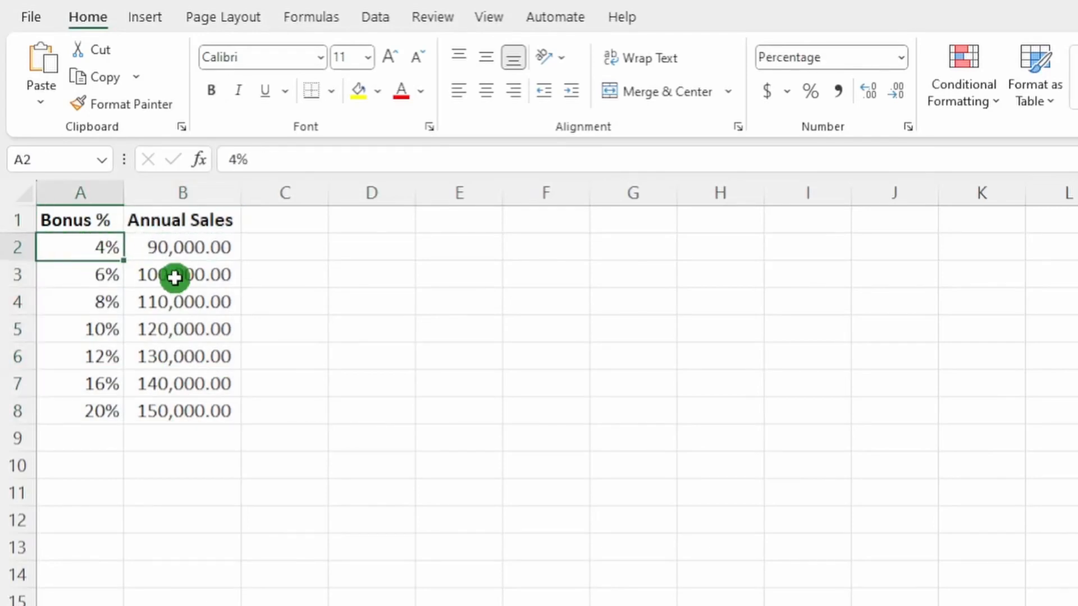
left_click(173, 277)
left_click(103, 278)
left_click(164, 303)
left_click(98, 303)
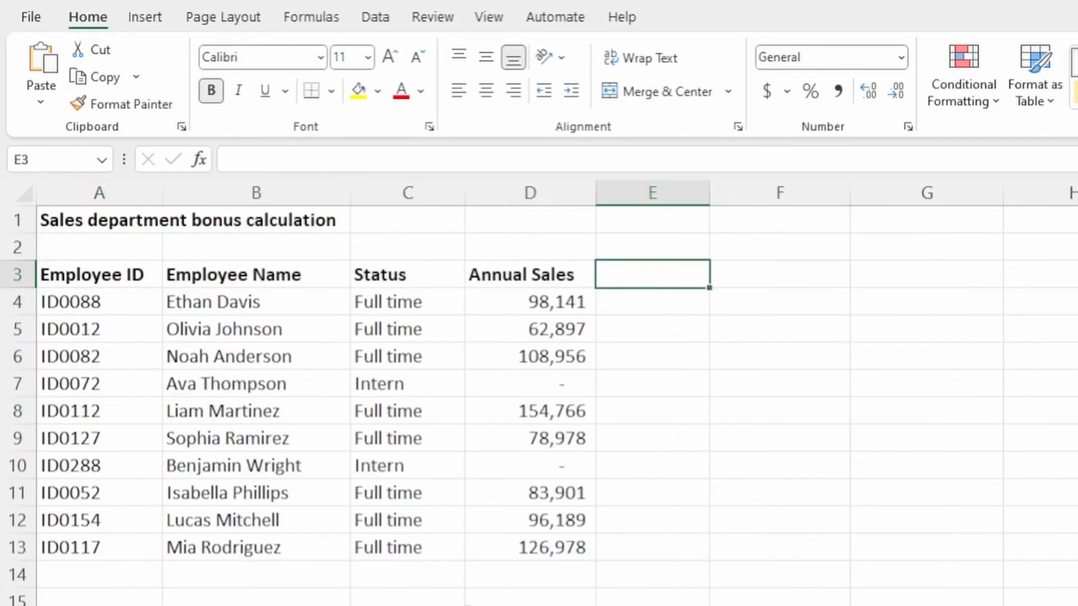
Enter the header "Bonus %" in E3 of the Bonus calculation sheet.
type("Bonu")
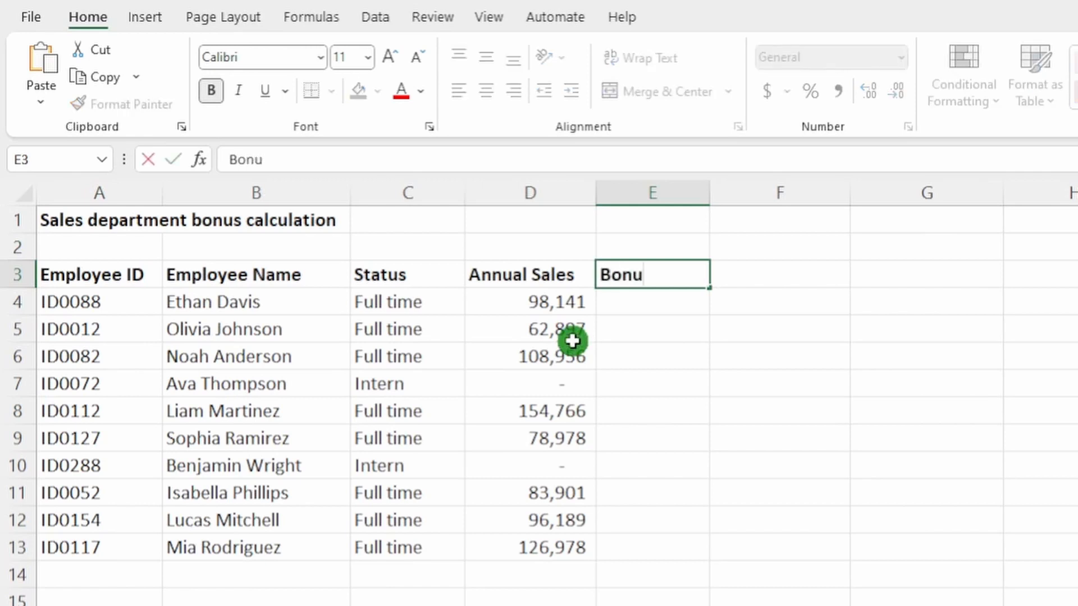
type("s %")
key("Return")
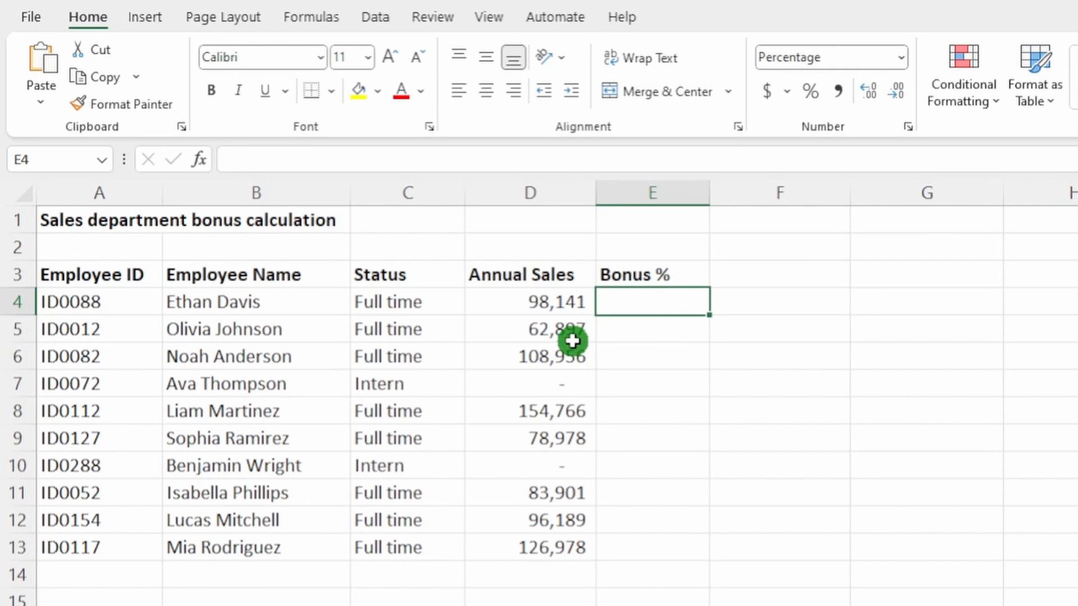
Start an XLOOKUP in E4 with D4 as the lookup value and the absolute lookup array 'Bonus Scheme'!$B$2:$B$8.
type("=xloo")
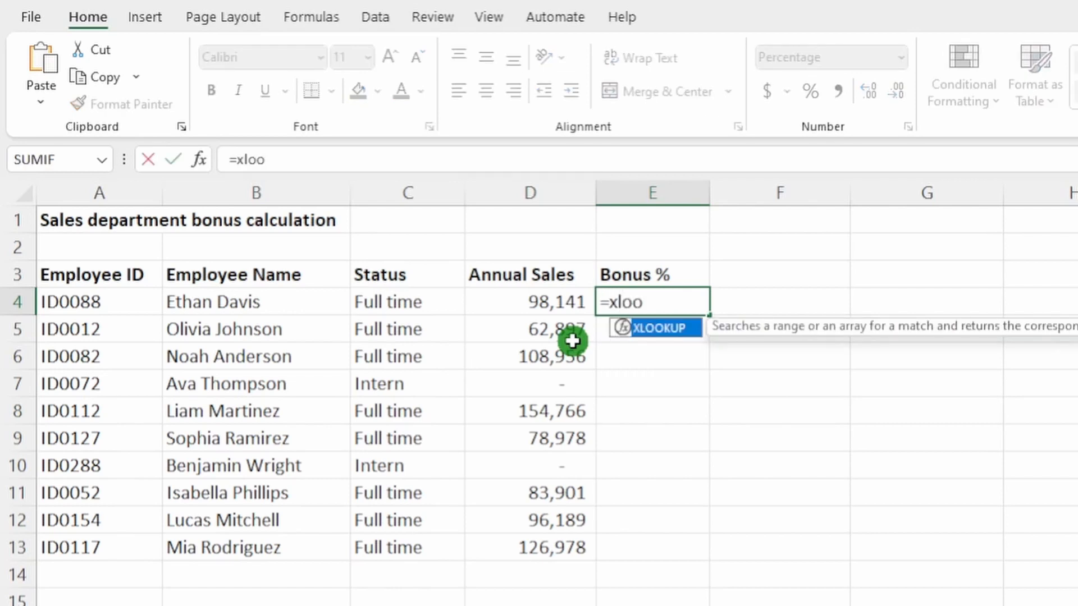
key("Tab")
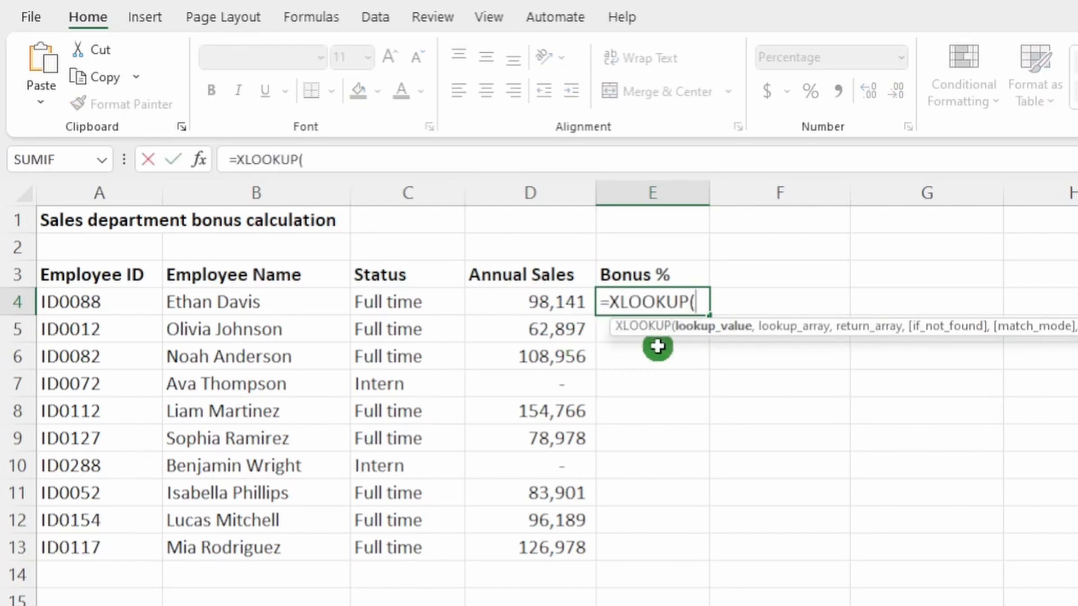
left_click(546, 304)
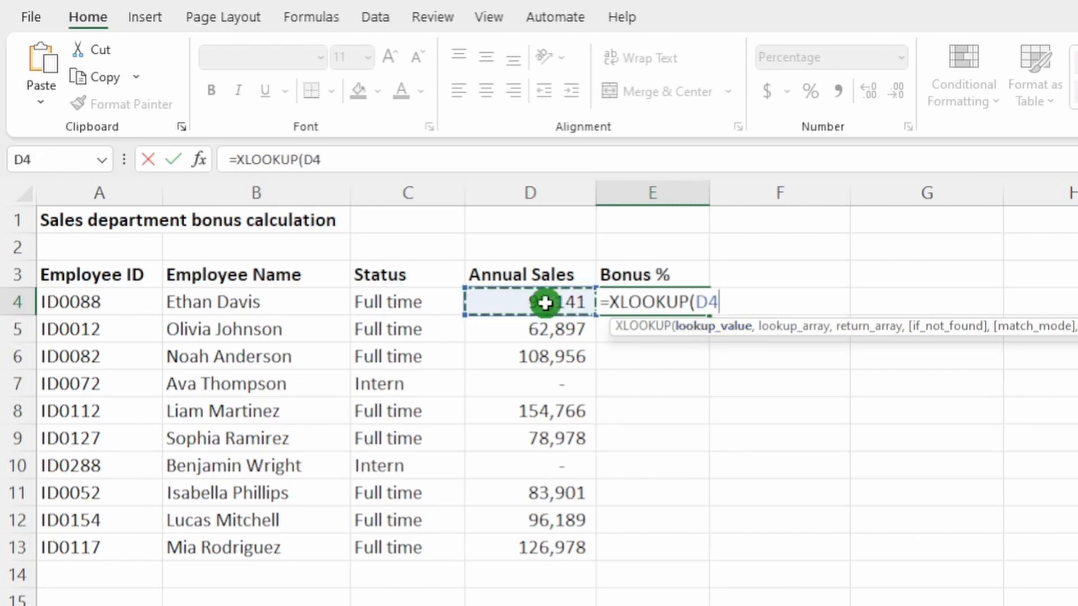
type(",")
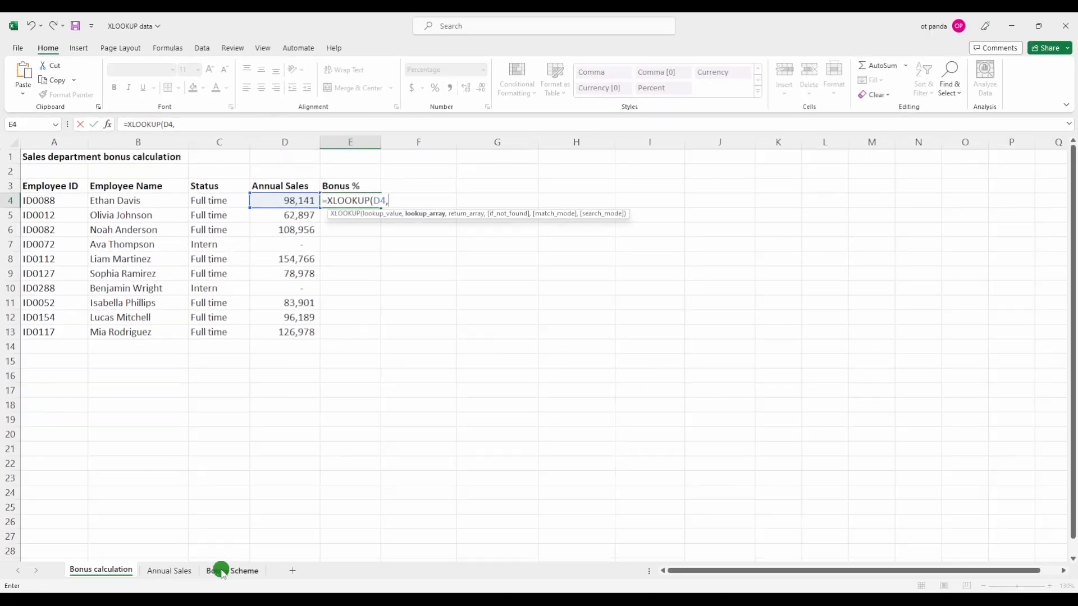
left_click(219, 570)
left_click(203, 248)
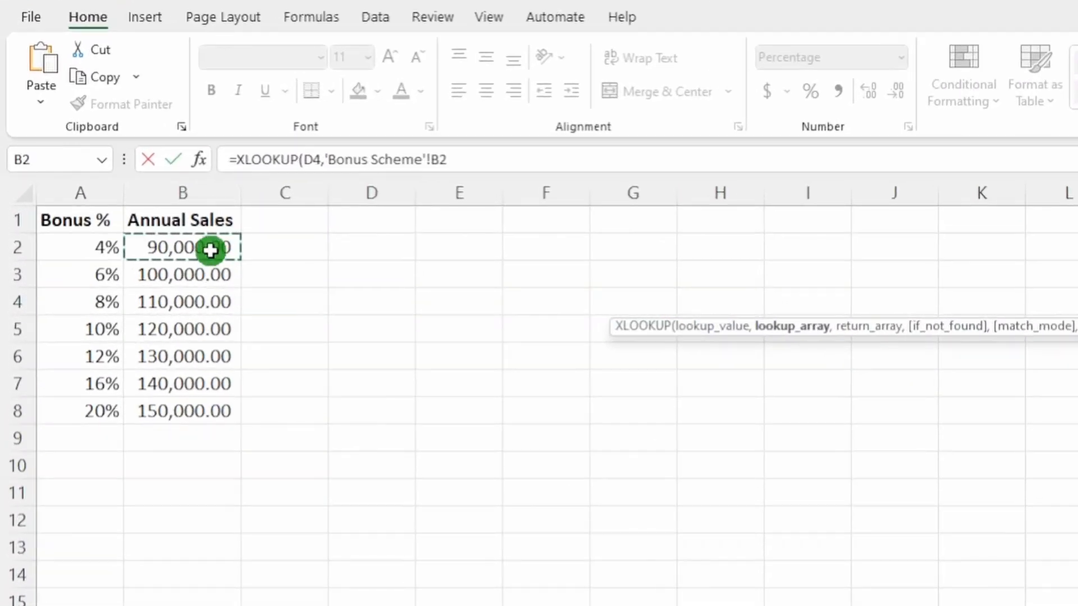
key("ctrl+shift+Down")
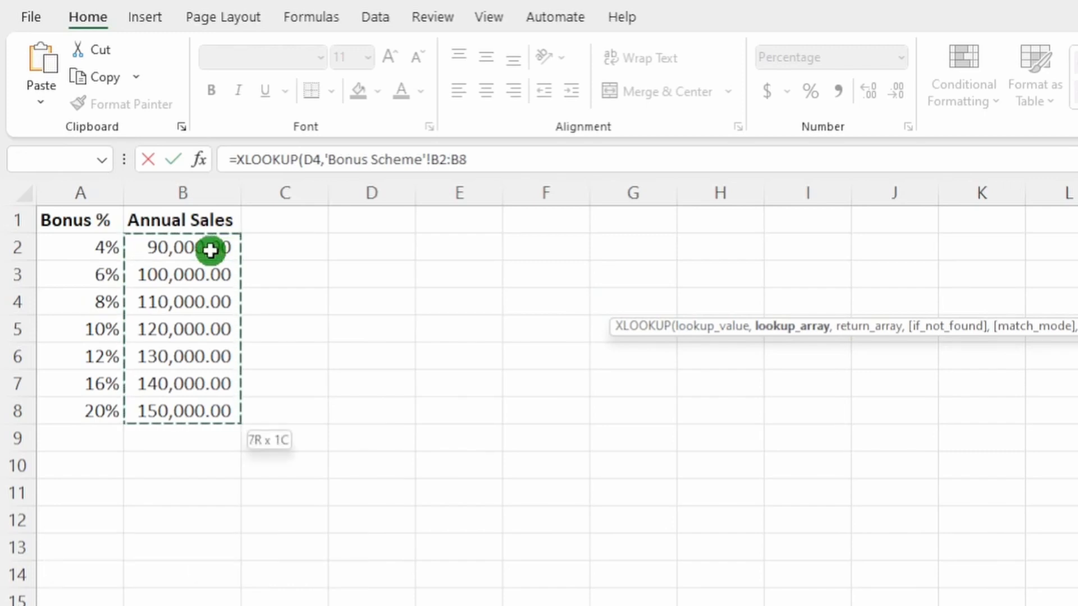
key("F4")
type(",")
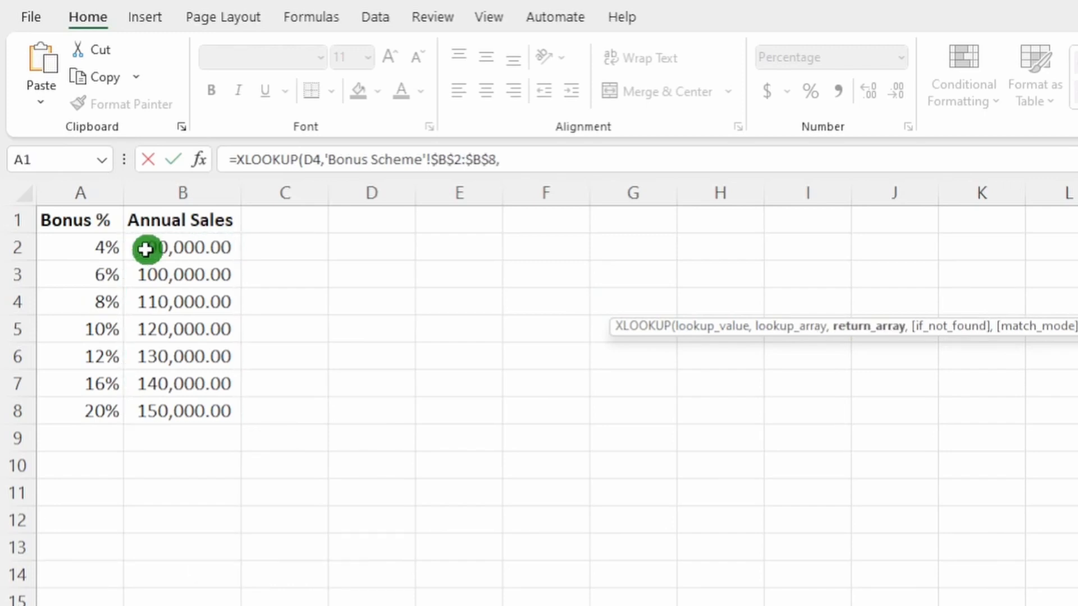
Complete the E4 formula with return array 'Bonus Scheme'!$A$2:$A$8, 0 as if_not_found and match mode -1 (exact match or next smaller item).
left_click(102, 253)
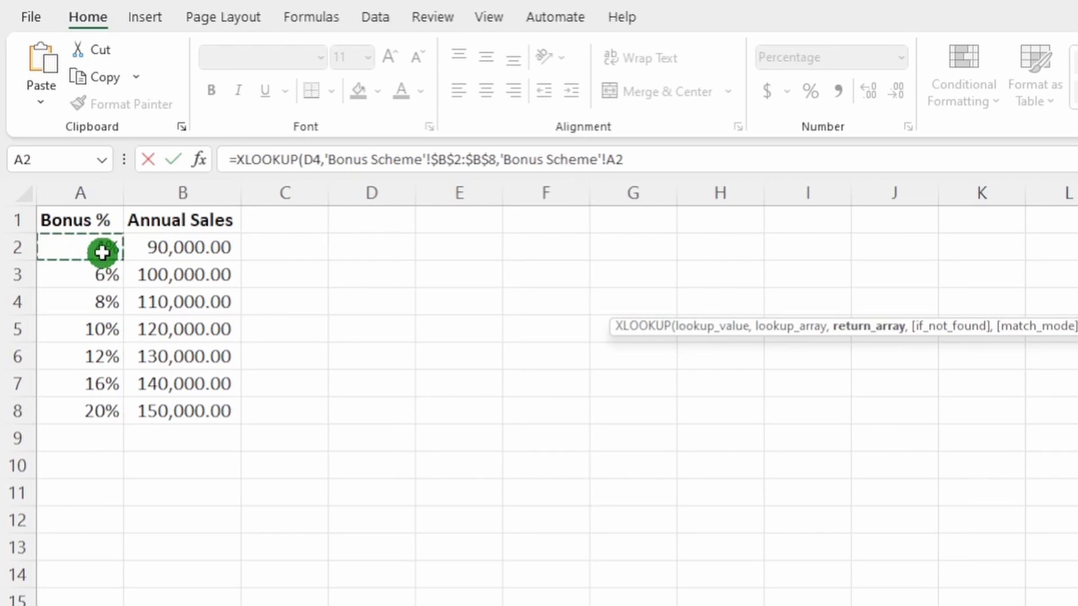
key("ctrl+shift+Down")
key("F4")
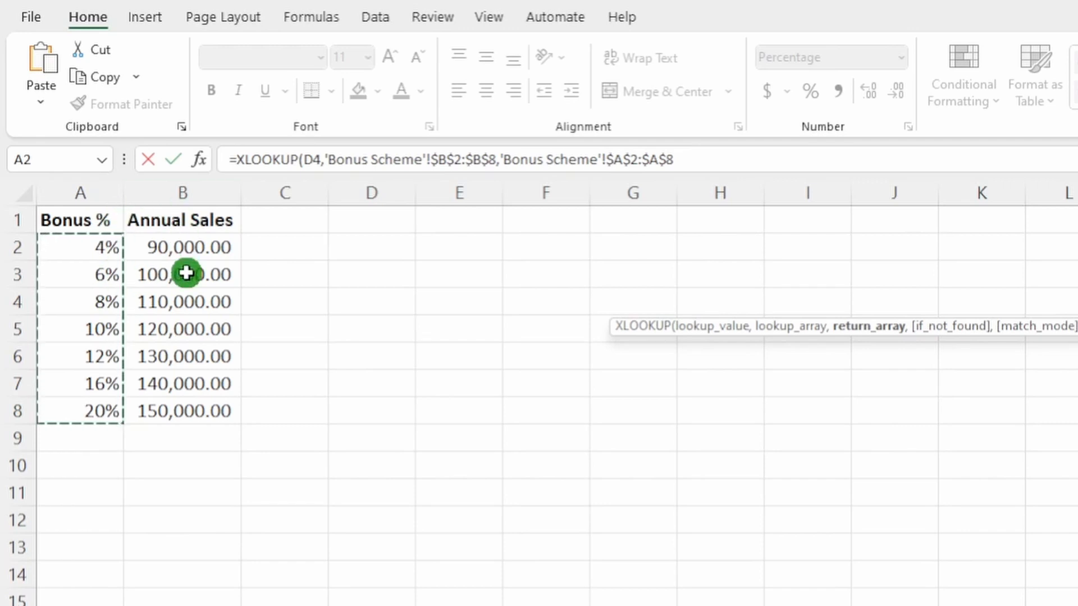
type(",")
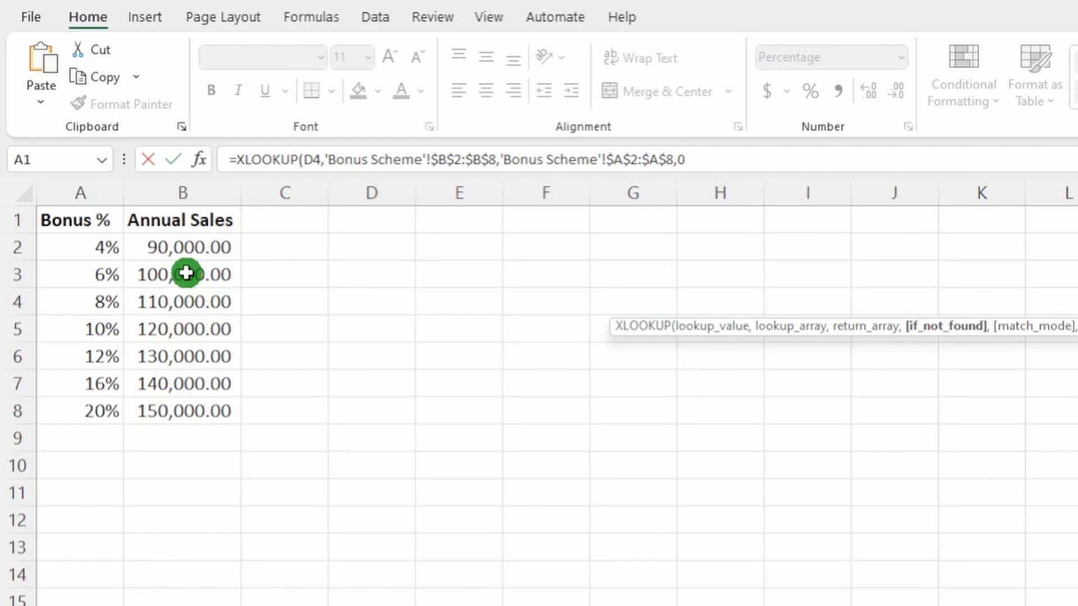
type("0,")
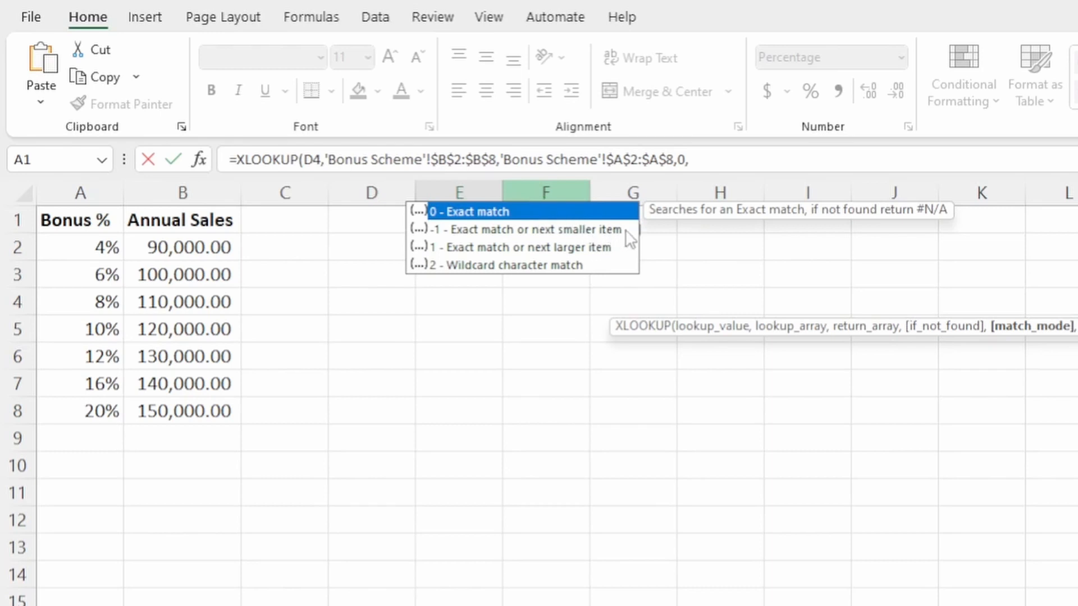
left_click(720, 163)
type("-1")
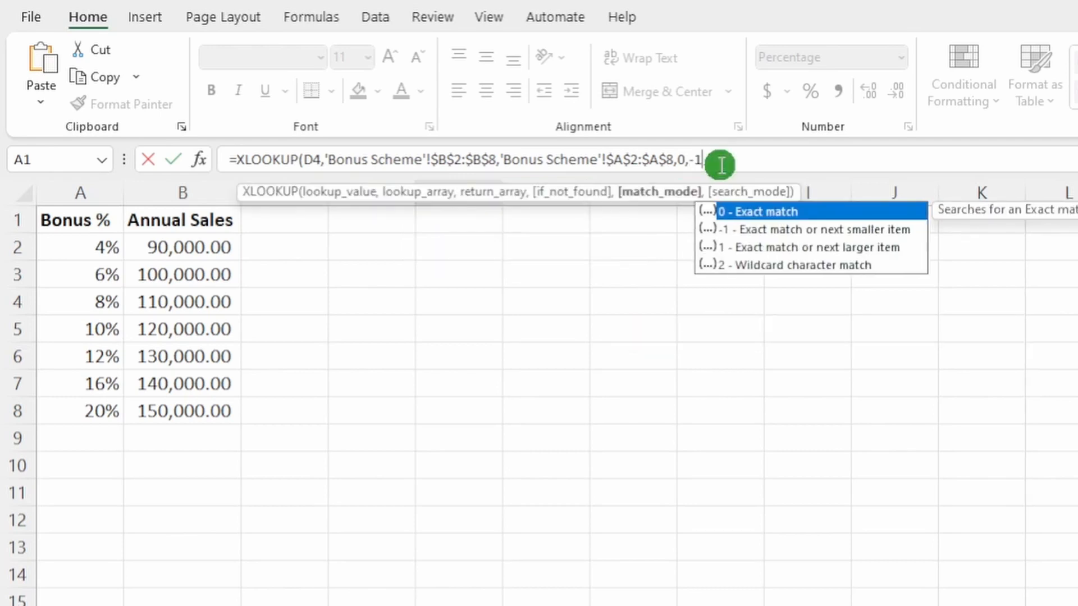
type(")")
key("Return")
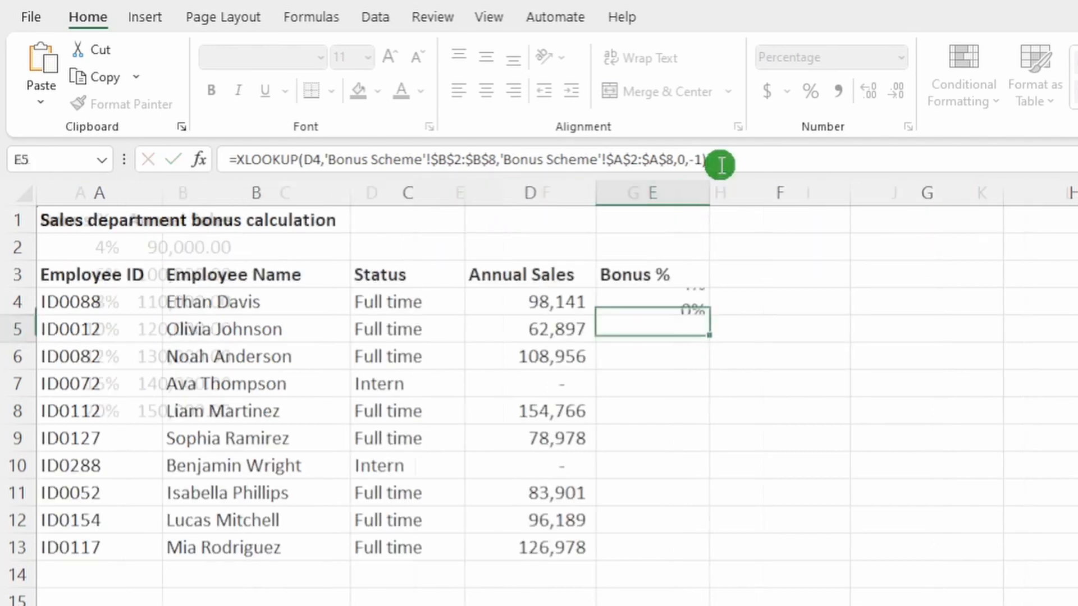
Copy the E4 formula down to E13 and check the bonus percentages of the intern rows 7 and 10.
left_click(695, 303)
double_click(705, 314)
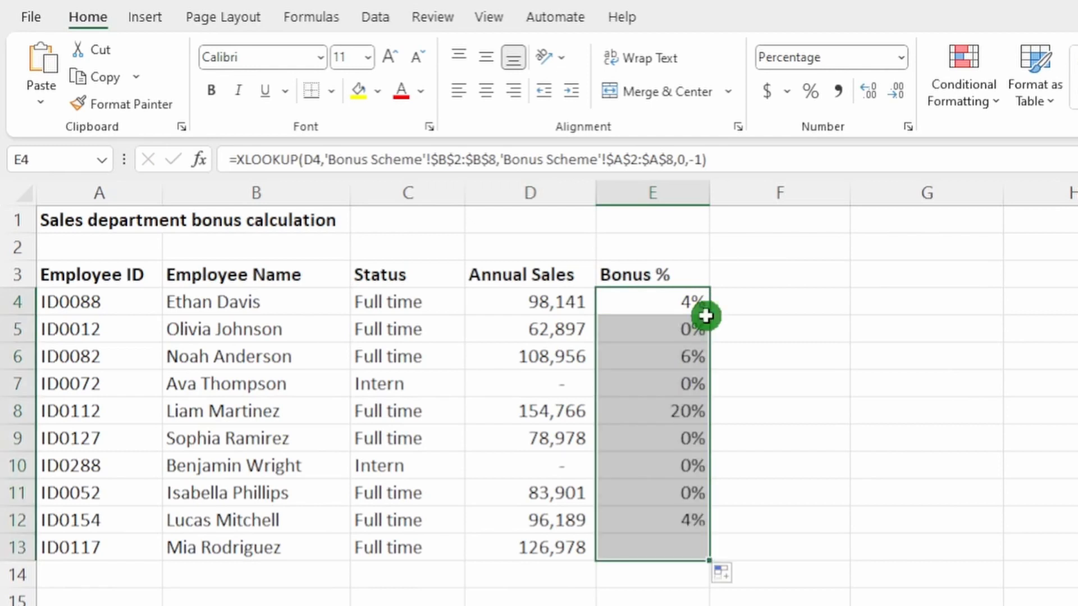
left_click(662, 385)
left_click_drag(373, 383, 628, 382)
left_click_drag(399, 465, 635, 447)
left_click(681, 324)
left_click_drag(673, 483, 392, 470)
left_click(744, 457)
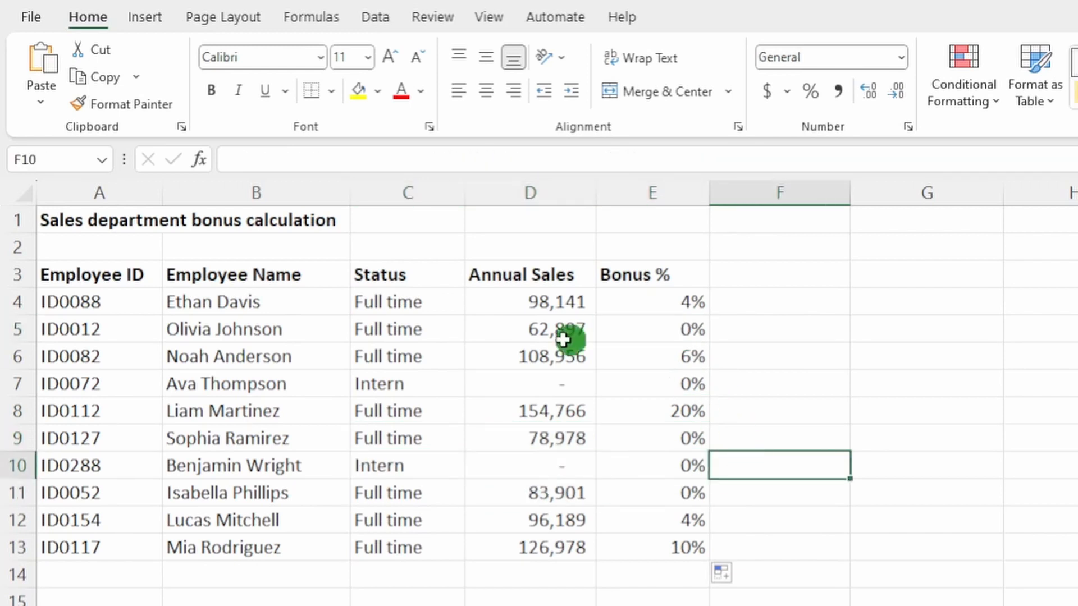
Compare the sales and bonus percentages in rows 4 and 8 with the matching threshold rows on the Bonus Scheme sheet.
left_click_drag(682, 302, 532, 297)
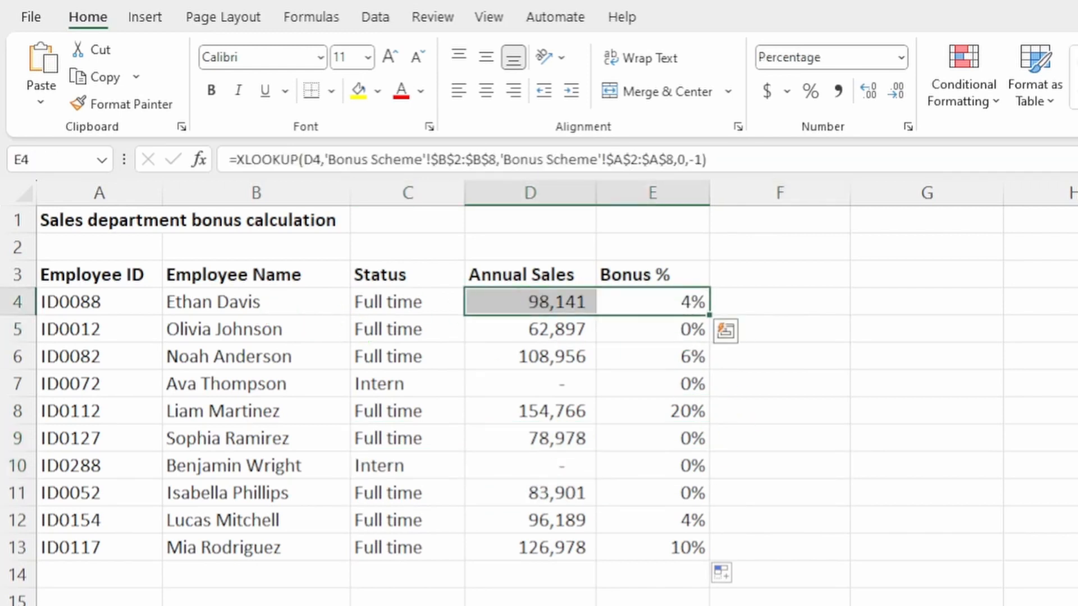
left_click(365, 605)
left_click_drag(193, 250, 92, 247)
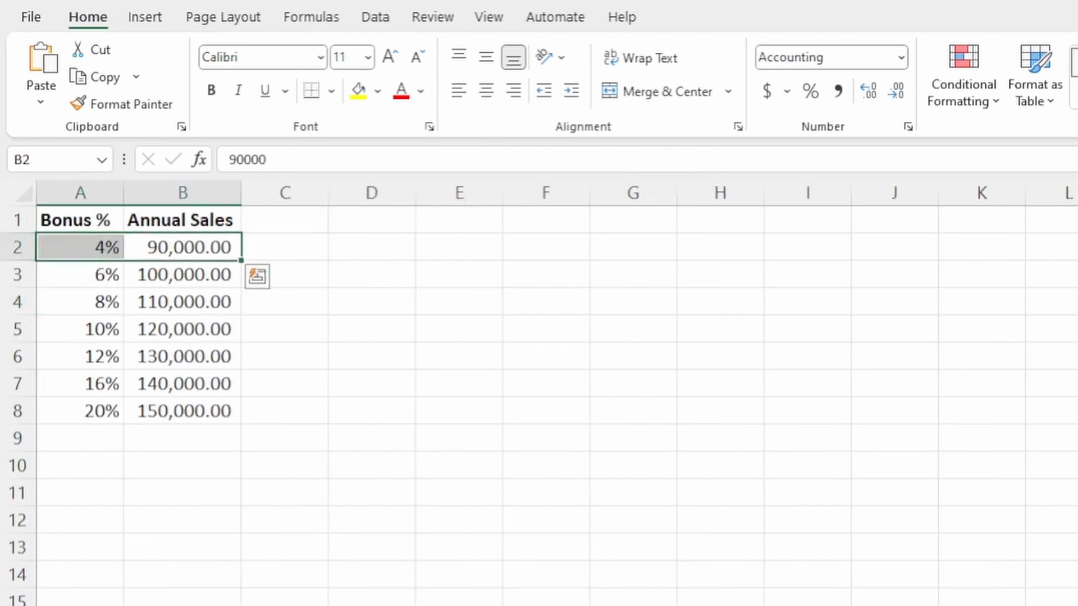
left_click(225, 605)
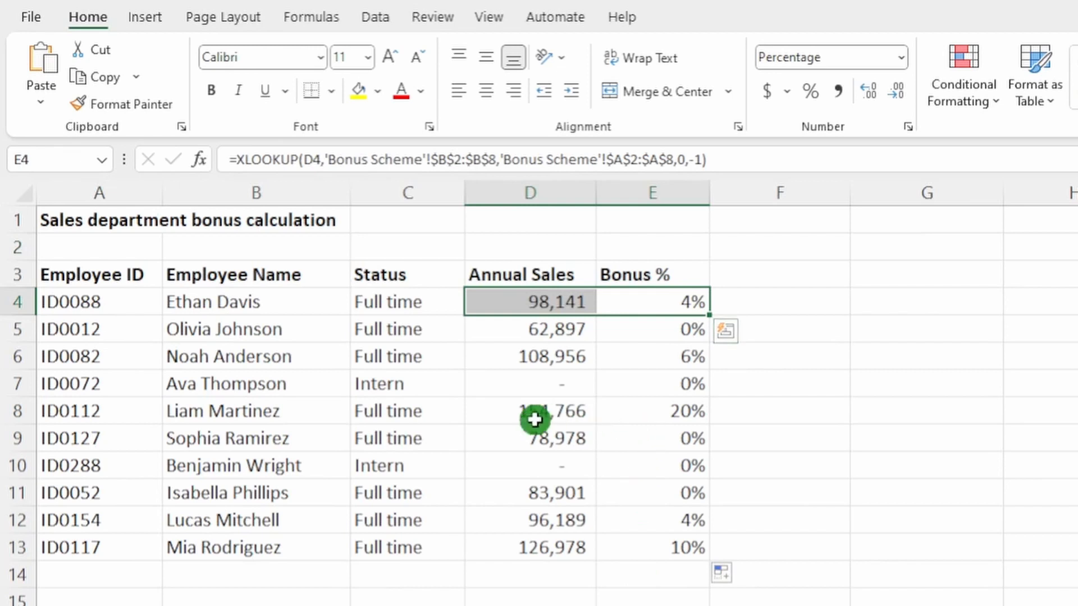
left_click_drag(534, 416, 644, 412)
left_click(336, 605)
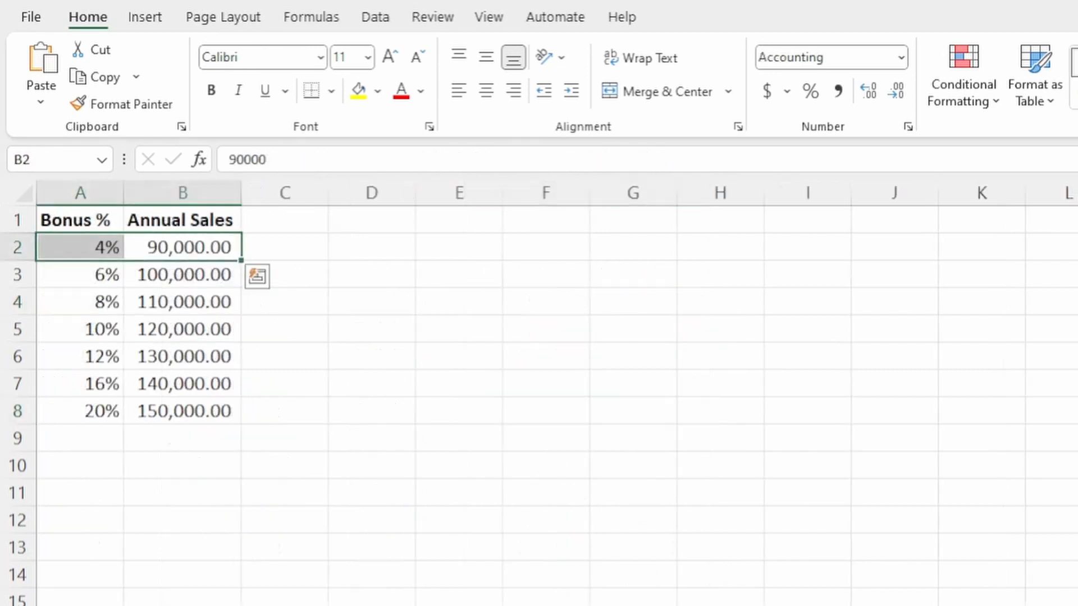
left_click_drag(73, 412, 140, 412)
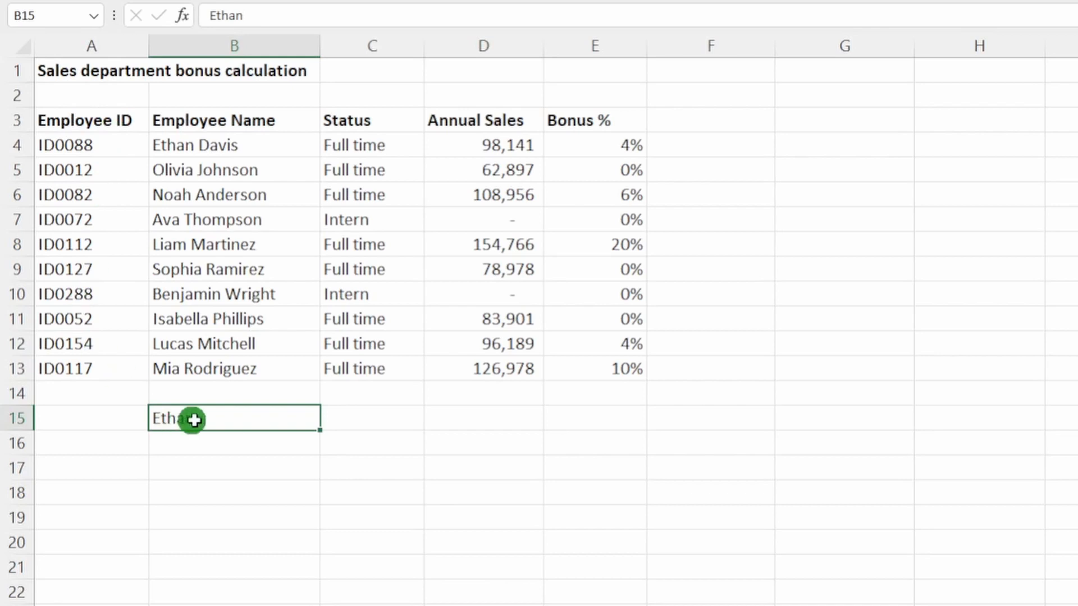
Start an XLOOKUP in A15 of Bonus calculation with B15&"*" as the lookup value and the employee names B4:B13 as the lookup array.
left_click(121, 418)
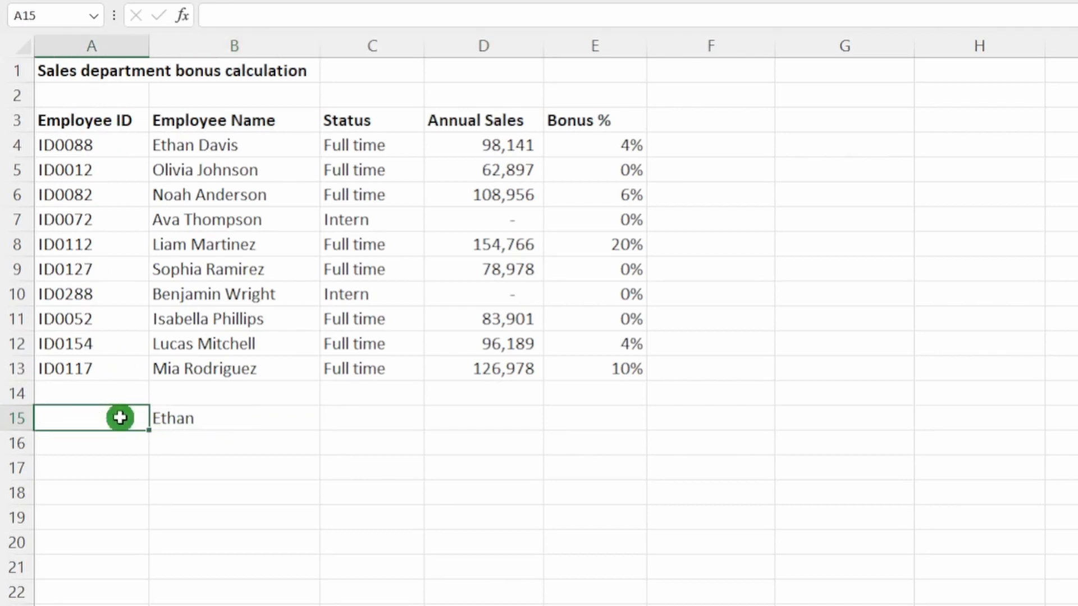
type("=xlo")
key("Tab")
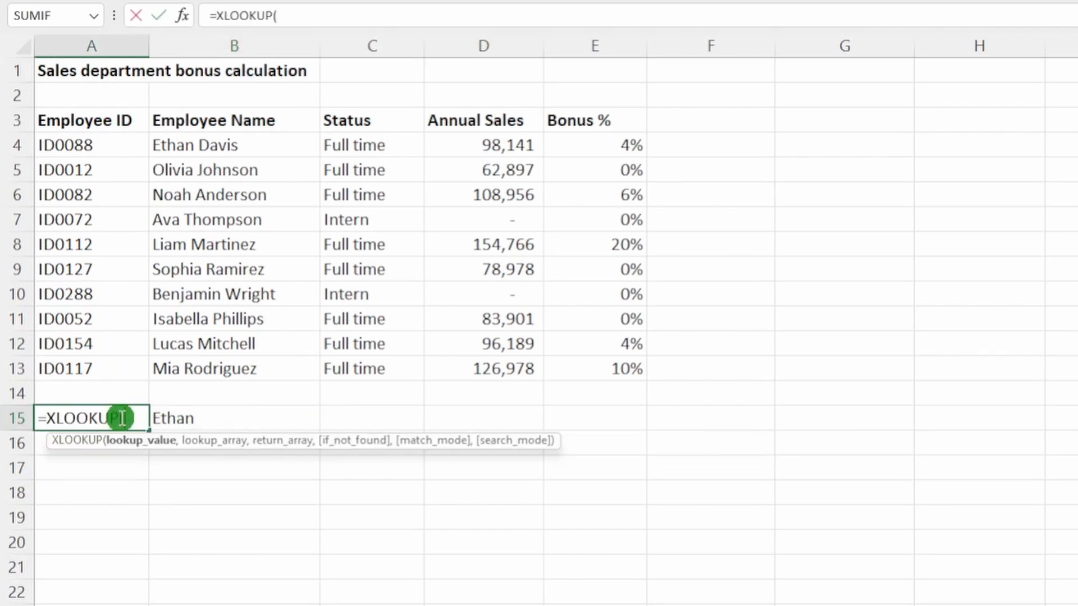
left_click(234, 420)
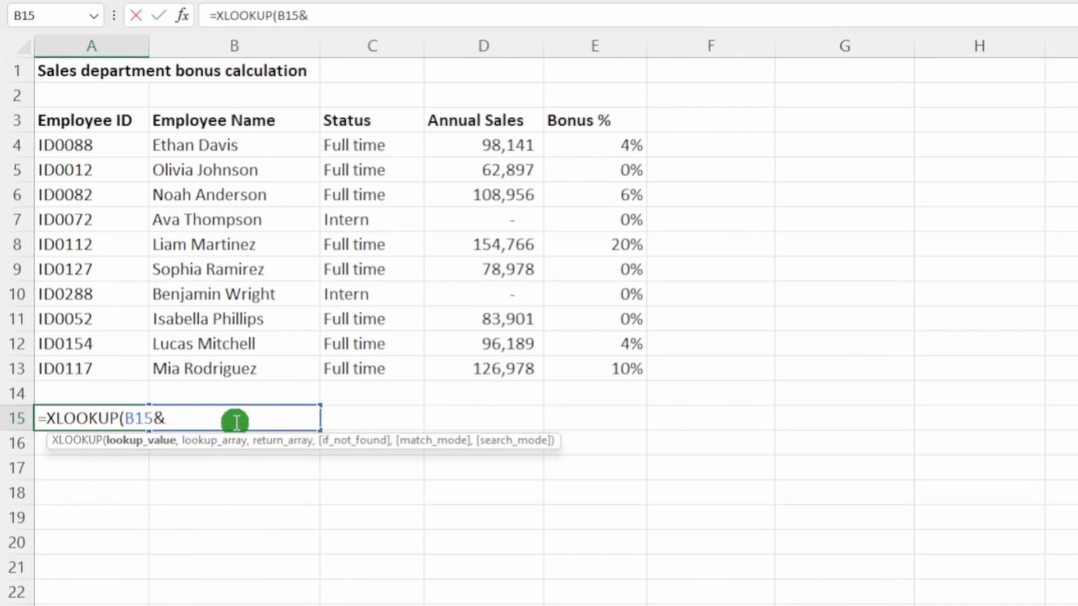
type("*\",")
left_click(230, 147)
key("ctrl+shift+Down")
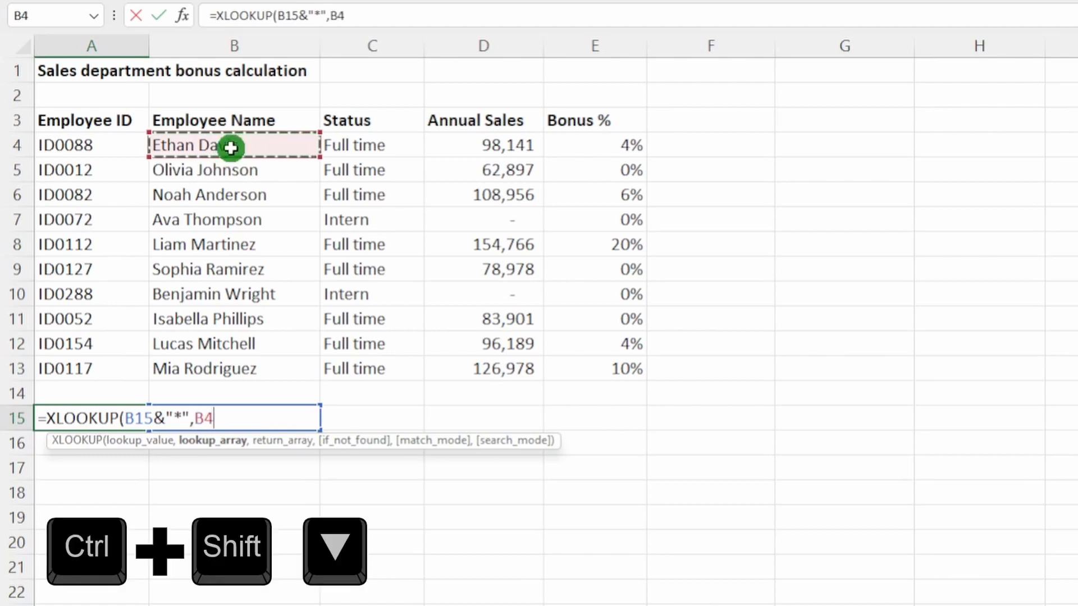
Complete the A15 formula with the employee IDs A4:A13 as the return array, without any optional arguments.
type(",")
left_click(87, 147)
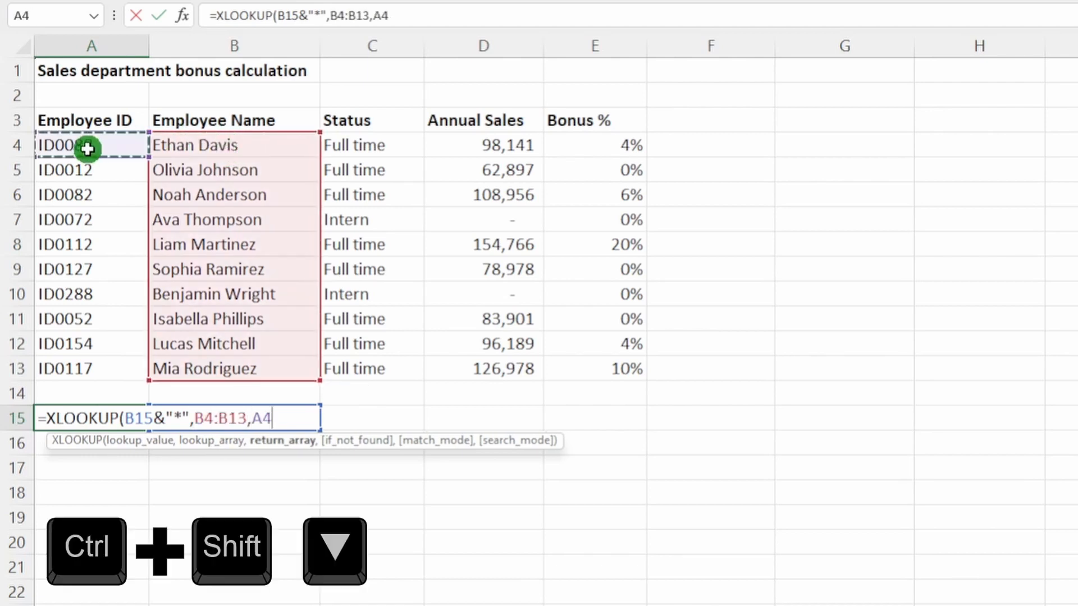
key("ctrl+shift+Down")
type(",")
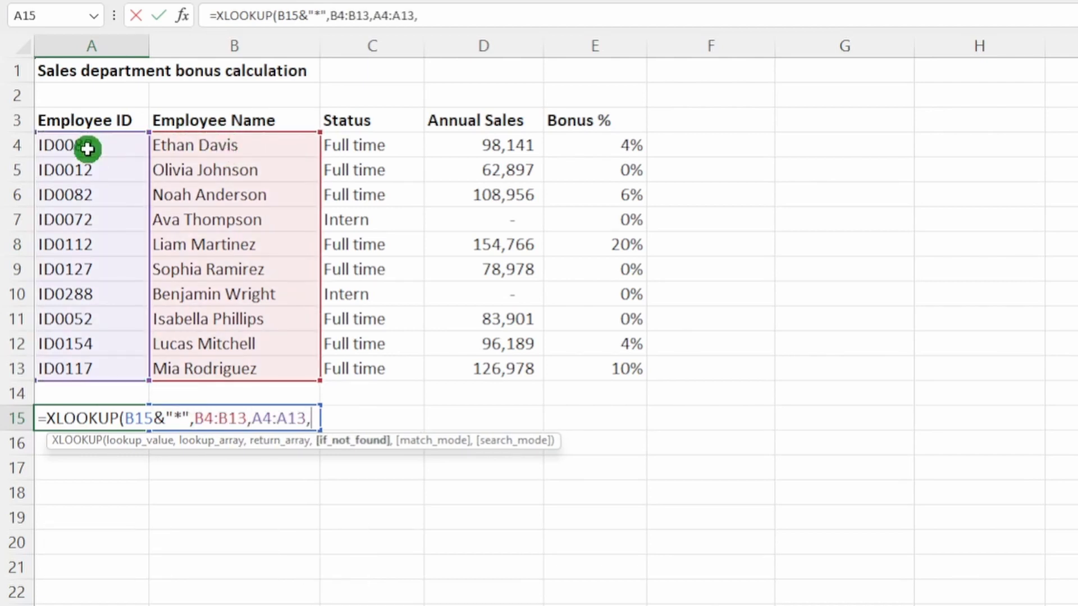
key("BackSpace")
type(")")
key("Return")
key("Up")
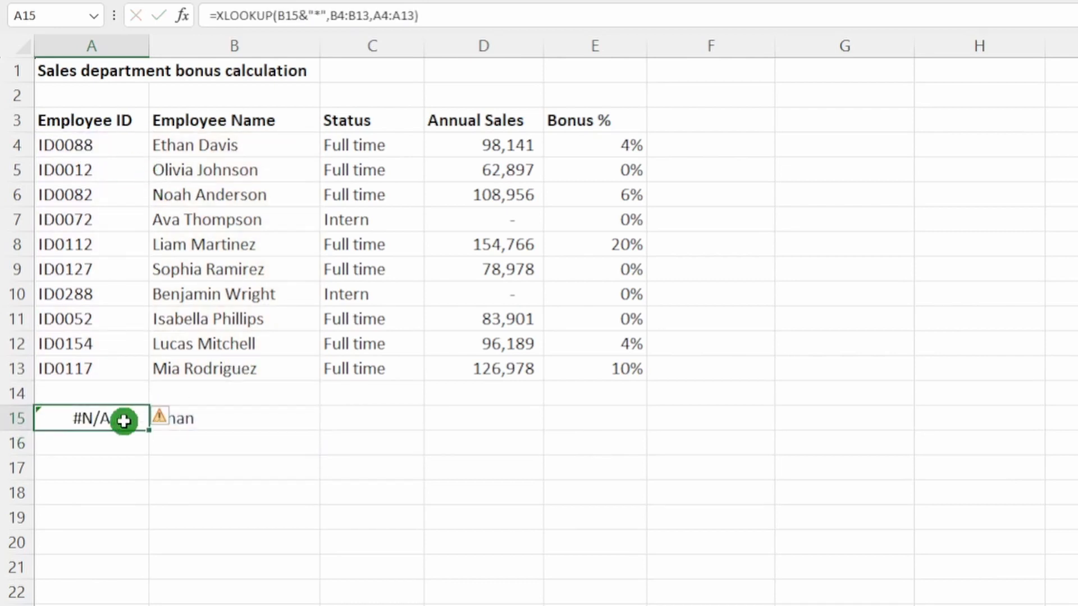
Set the A15 XLOOKUP's match mode to 2 (wildcard character match), and check the returned ID against row 4.
key("F2")
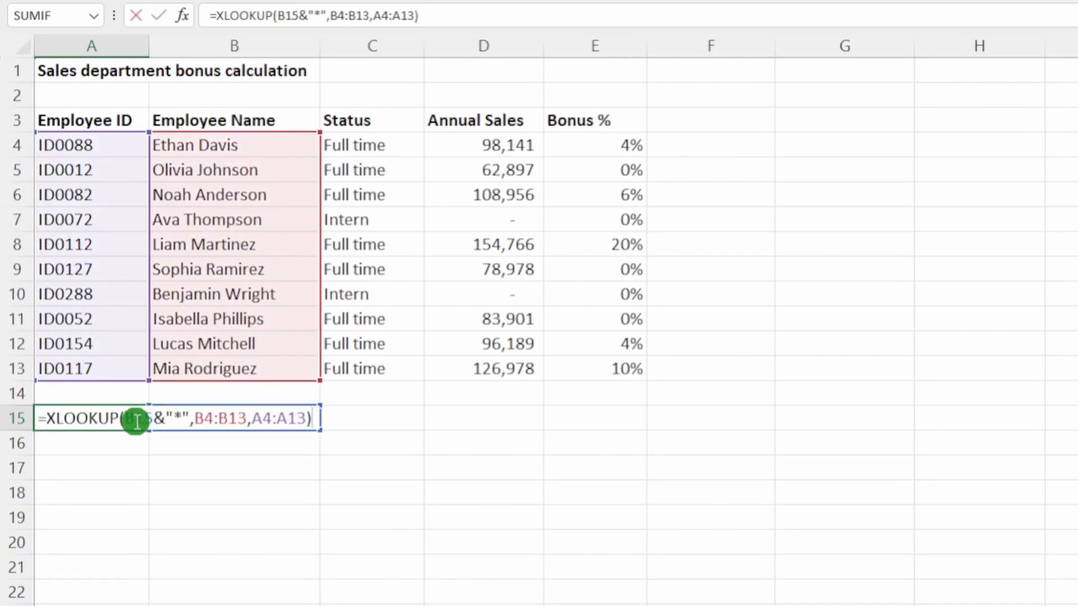
left_click(301, 419)
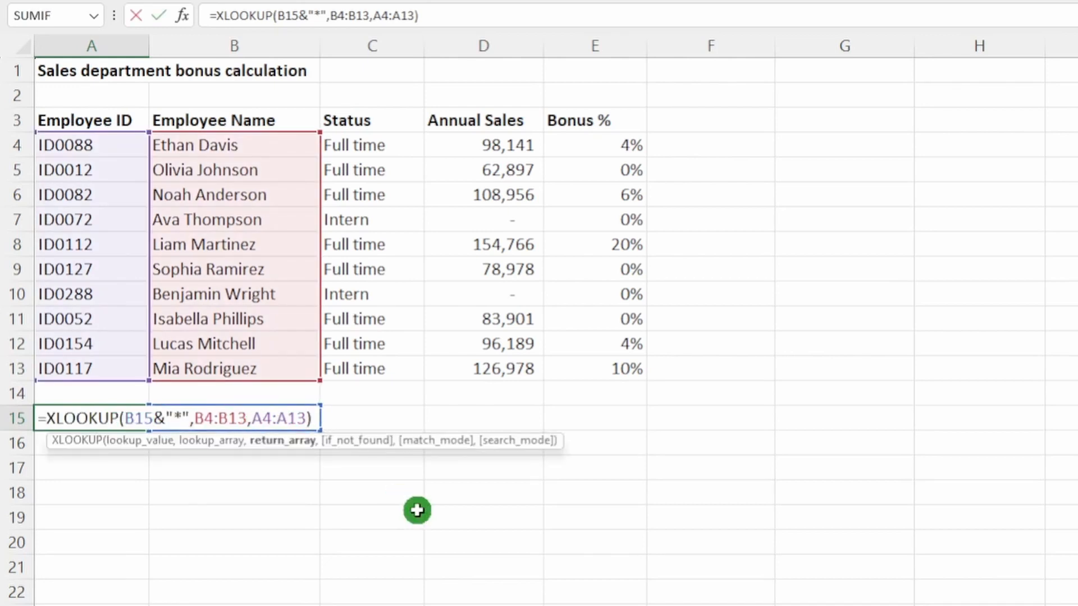
type(",,")
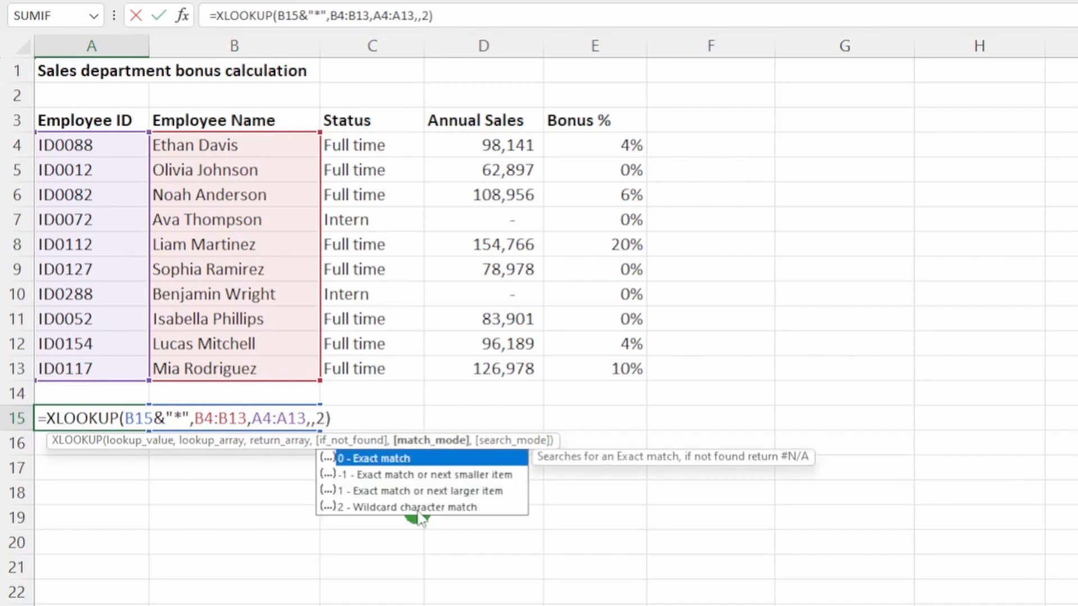
type("2")
key("Return")
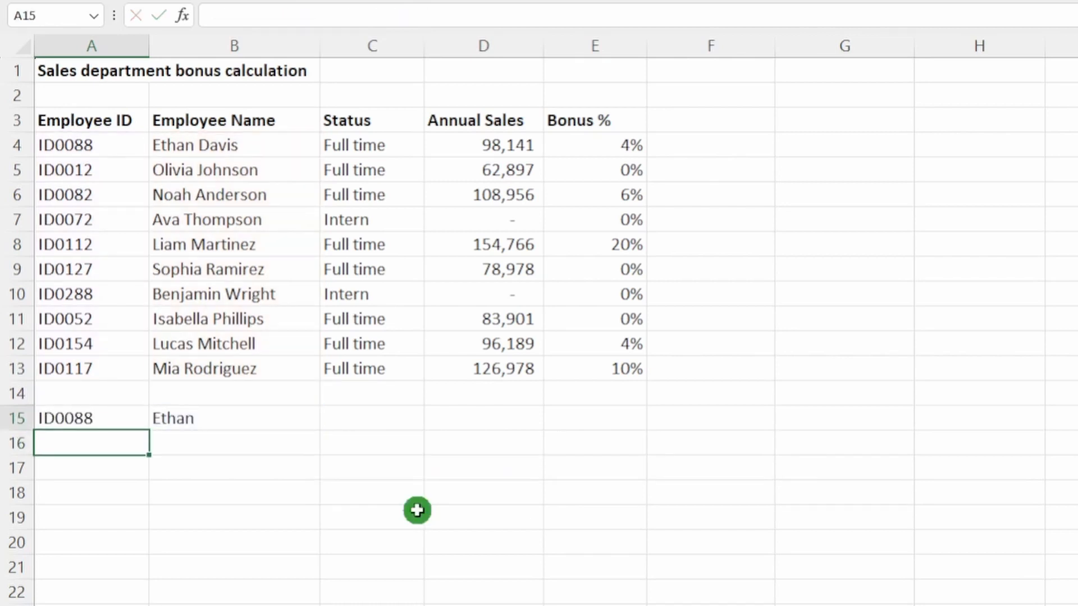
key("Up")
left_click(229, 420)
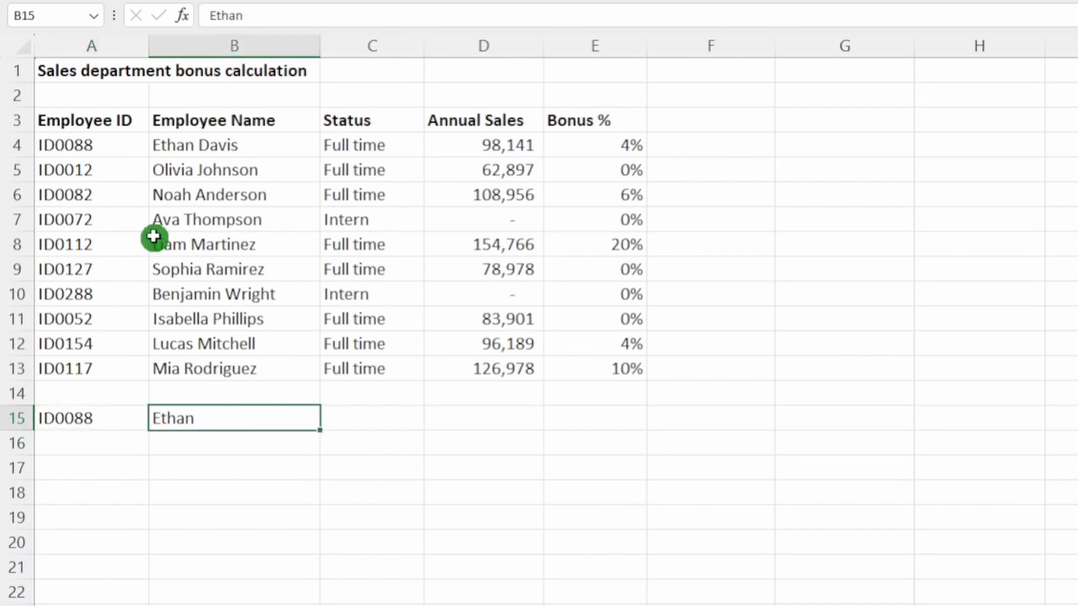
left_click(107, 144)
left_click(191, 142)
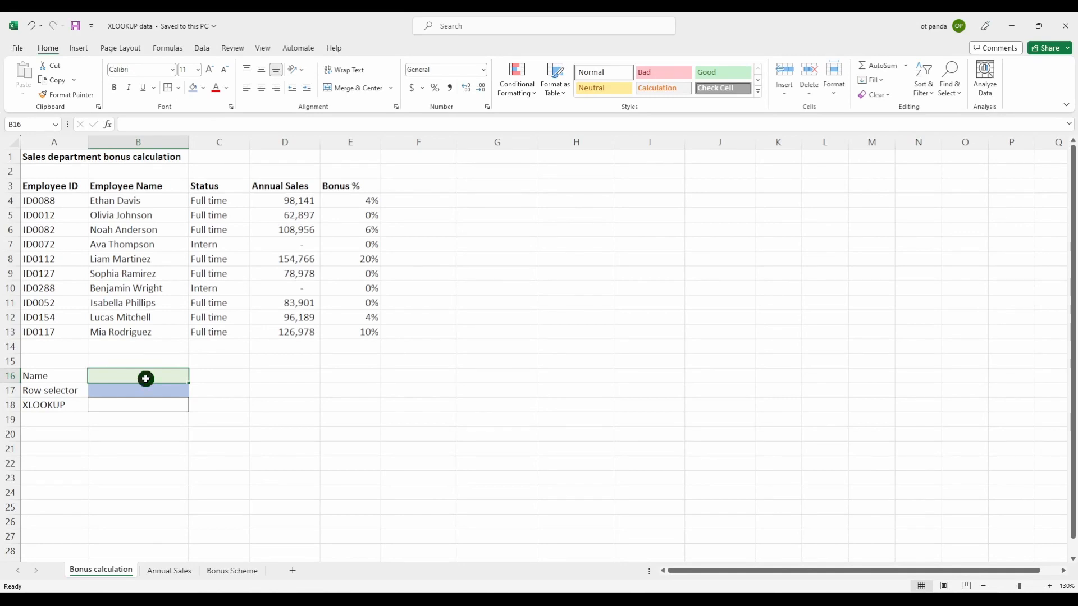
Add list data validation to B16 with the employee names B4:B13 as the source, and choose the row 4 employee.
left_click(203, 51)
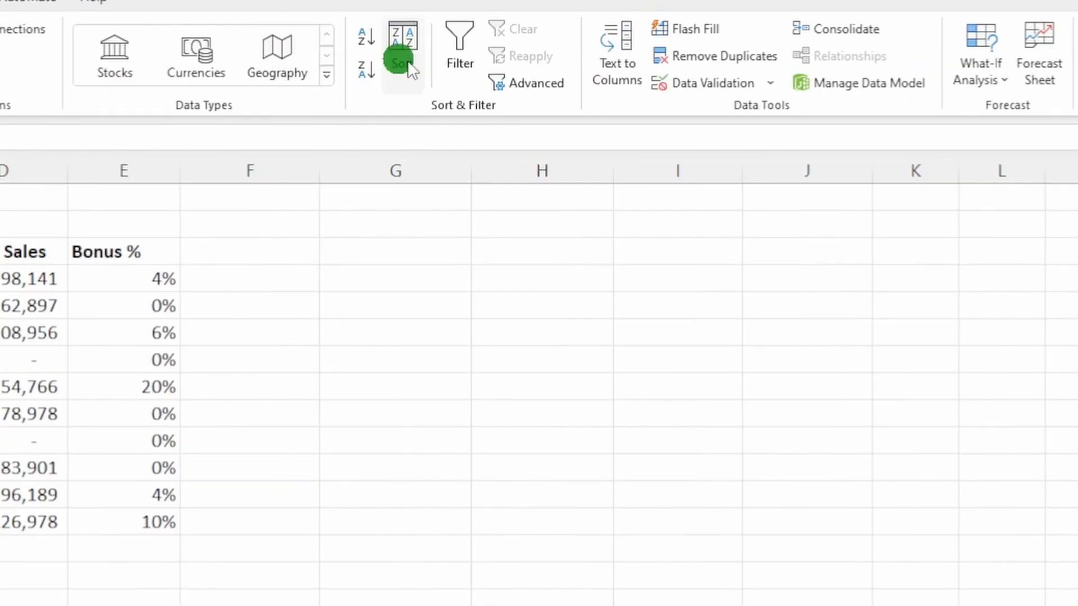
left_click(637, 94)
left_click(516, 252)
left_click(337, 321)
left_click(555, 344)
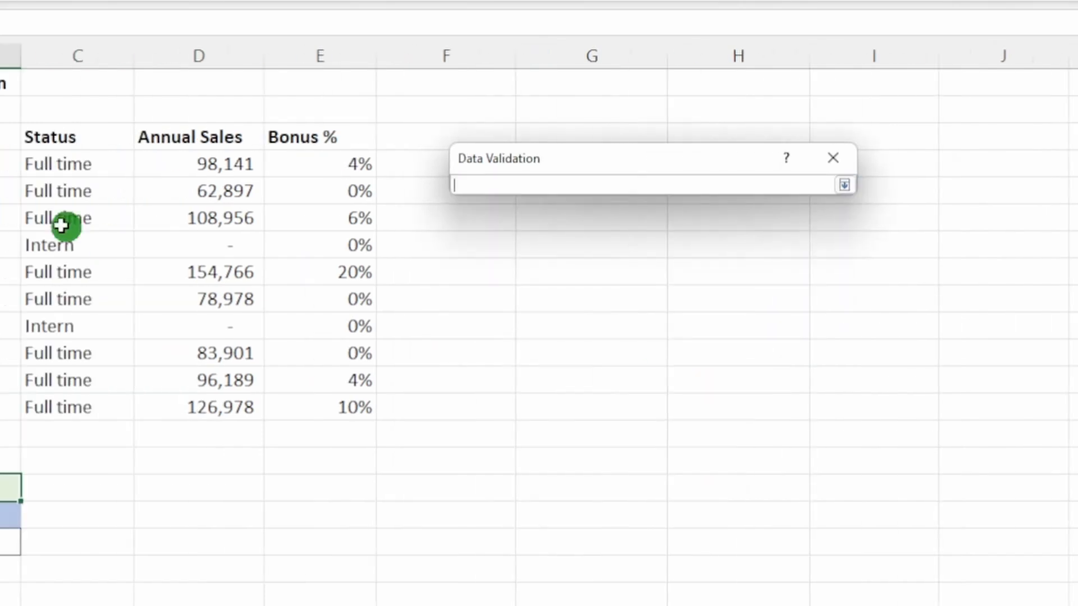
left_click_drag(124, 163, 153, 407)
key("Return")
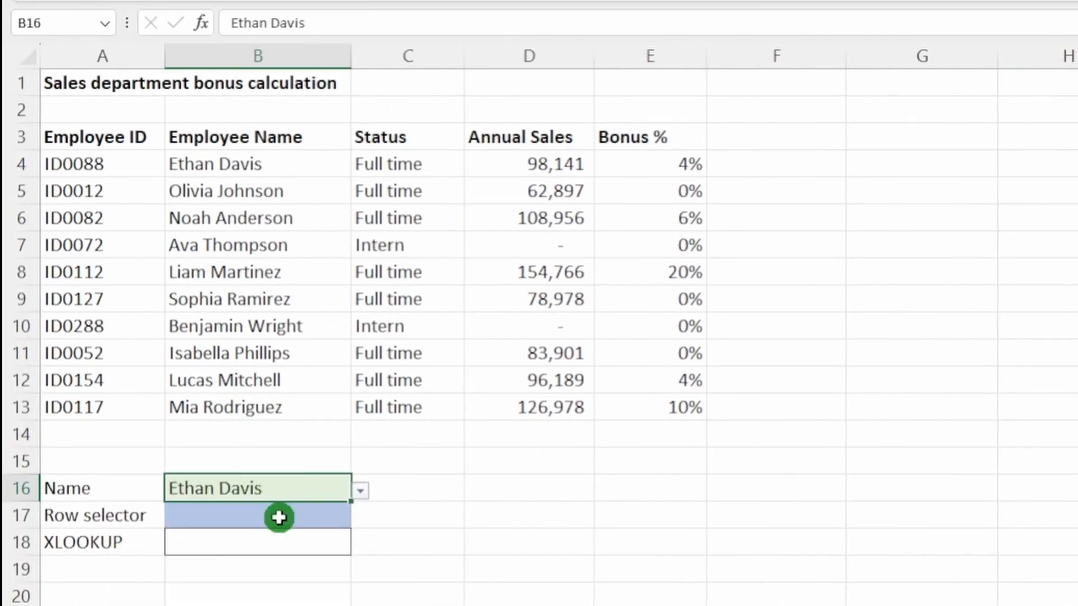
Add list data validation to the row selector B17 with the headers C3:E3 as the source, and choose Status.
left_click(145, 515)
left_click(855, 116)
left_click(516, 412)
left_click(426, 469)
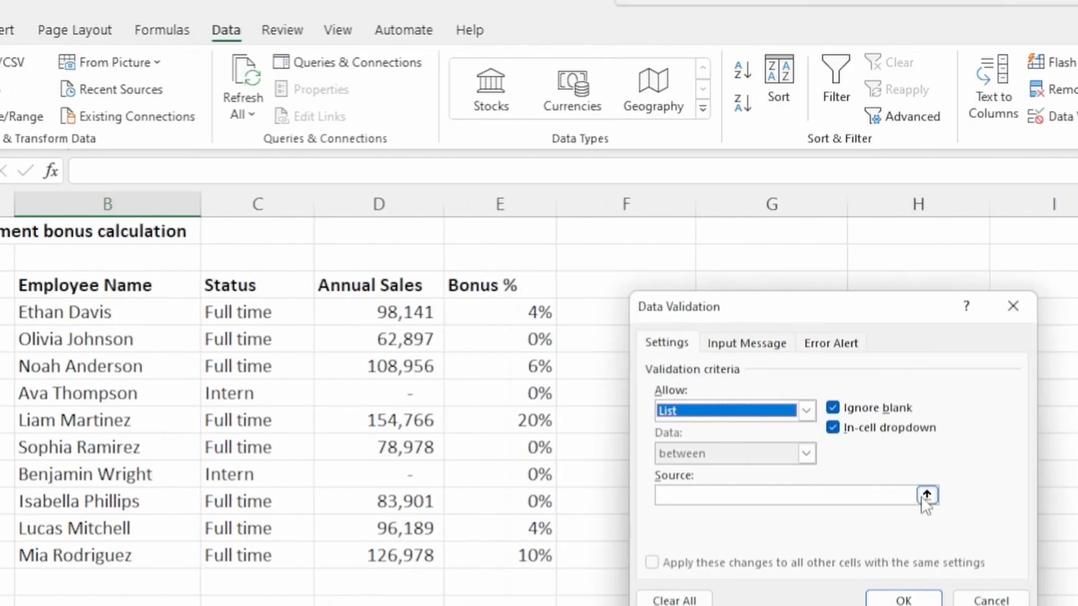
left_click(924, 498)
left_click_drag(84, 285, 334, 286)
key("Return")
key("Return")
left_click(360, 578)
left_click(236, 598)
Start an XLOOKUP in B18 with B16 as the lookup value and the employee names B4:B13 as the lookup array.
left_click(236, 603)
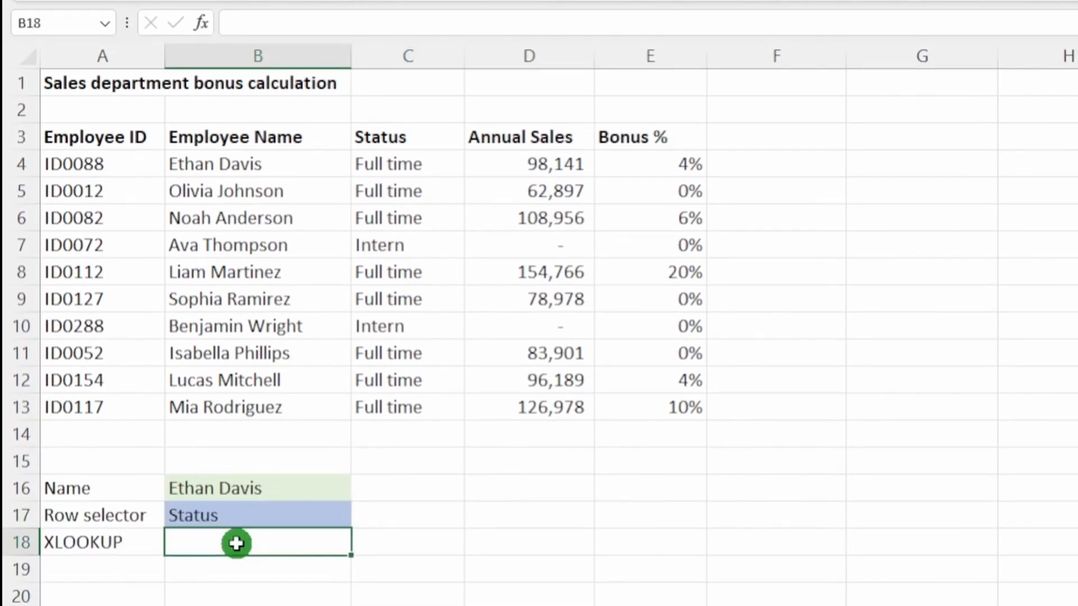
type("=xl")
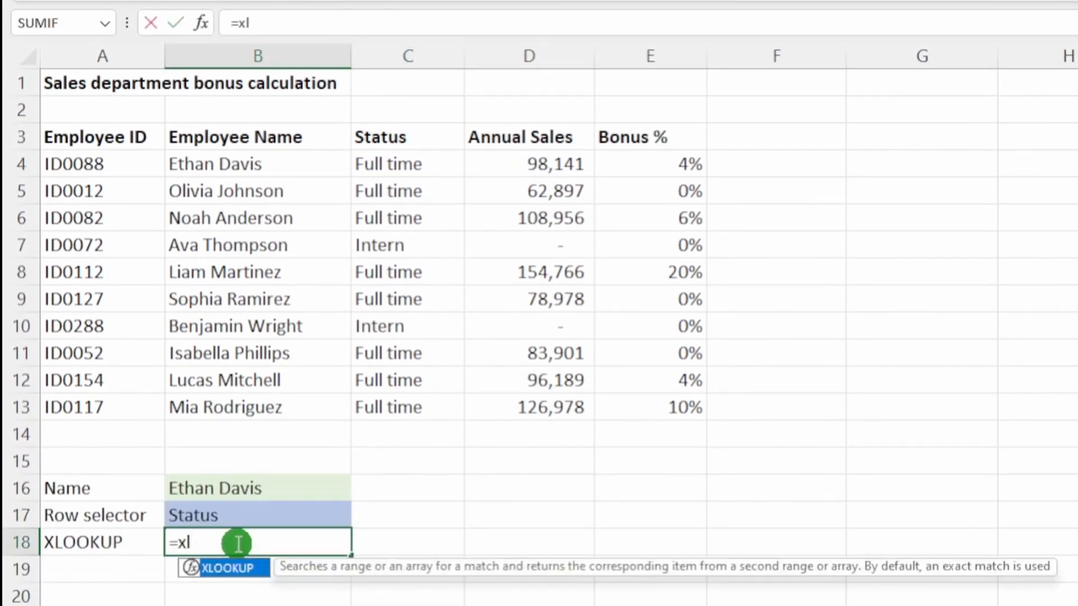
type("ook")
key("Tab")
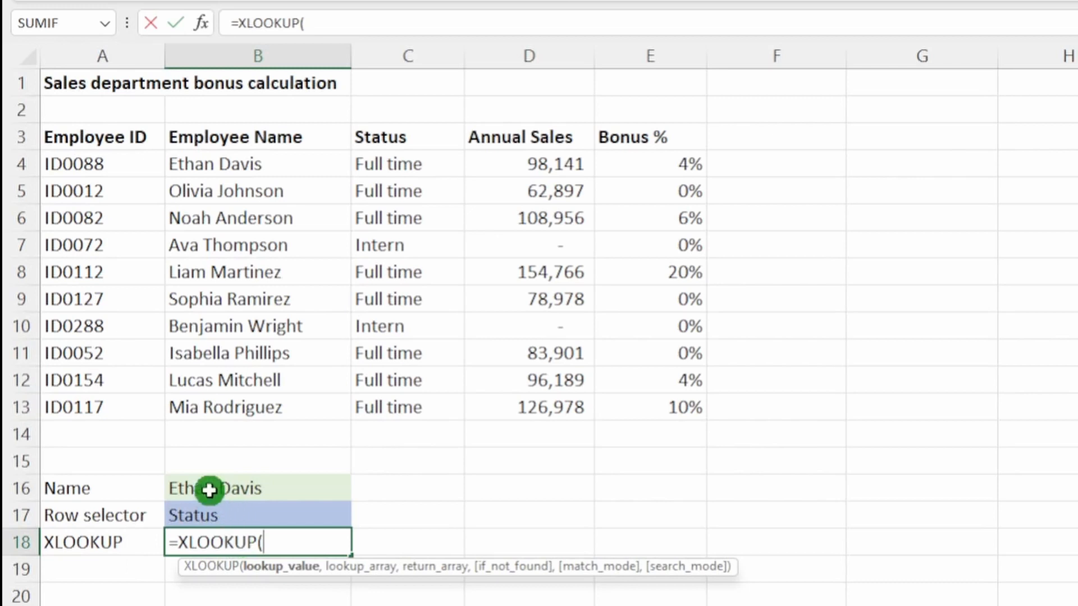
left_click(283, 487)
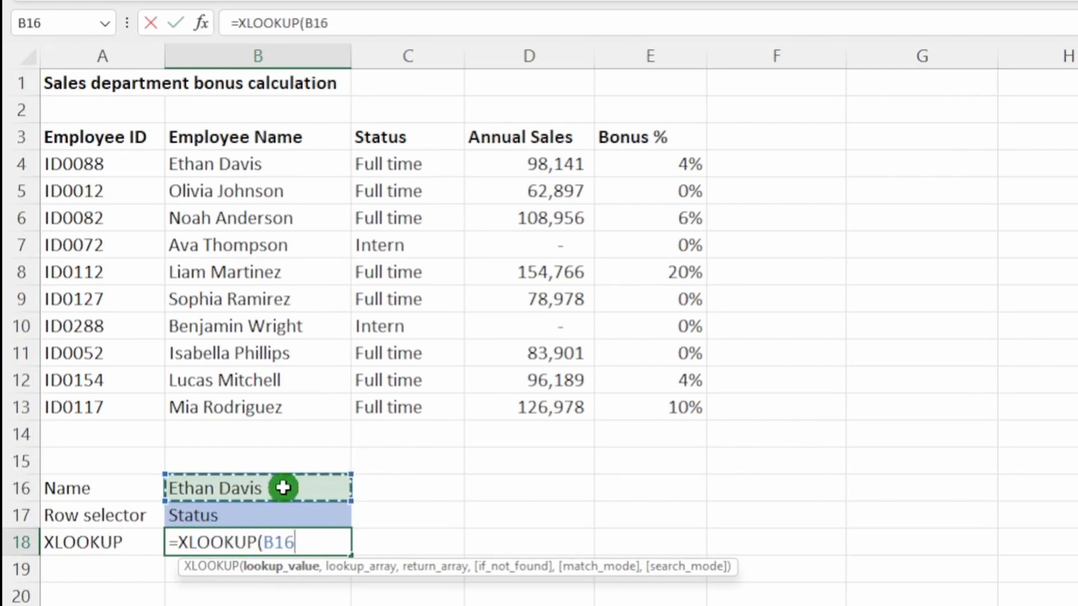
type(",")
left_click_drag(282, 169, 279, 401)
type(",")
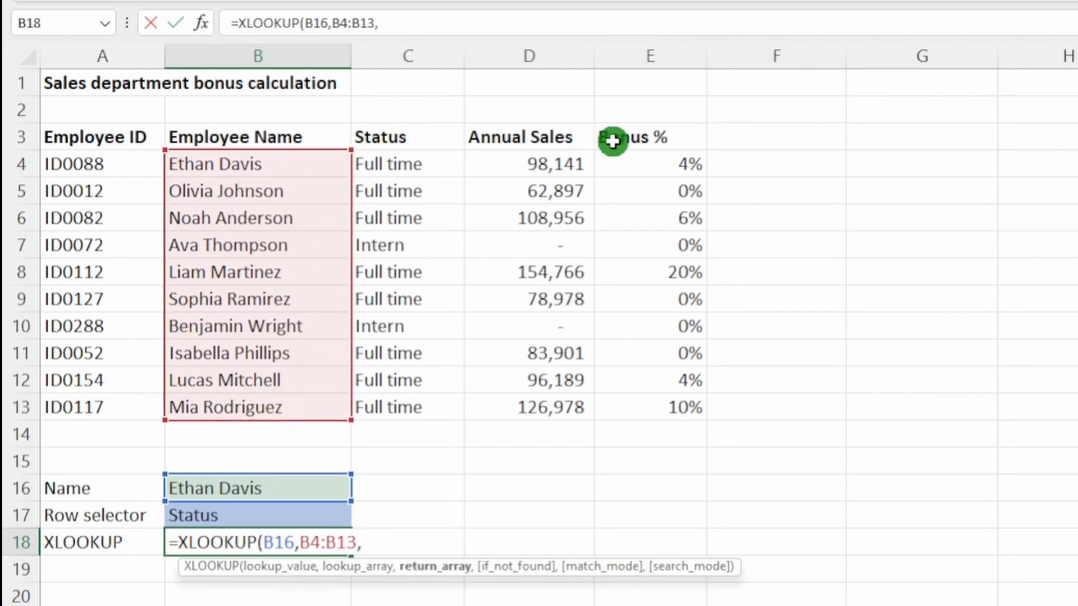
Complete the B18 formula with a nested XLOOKUP as return array, looking up B17 in headers C3:E3 and returning C4:E13.
type("xl")
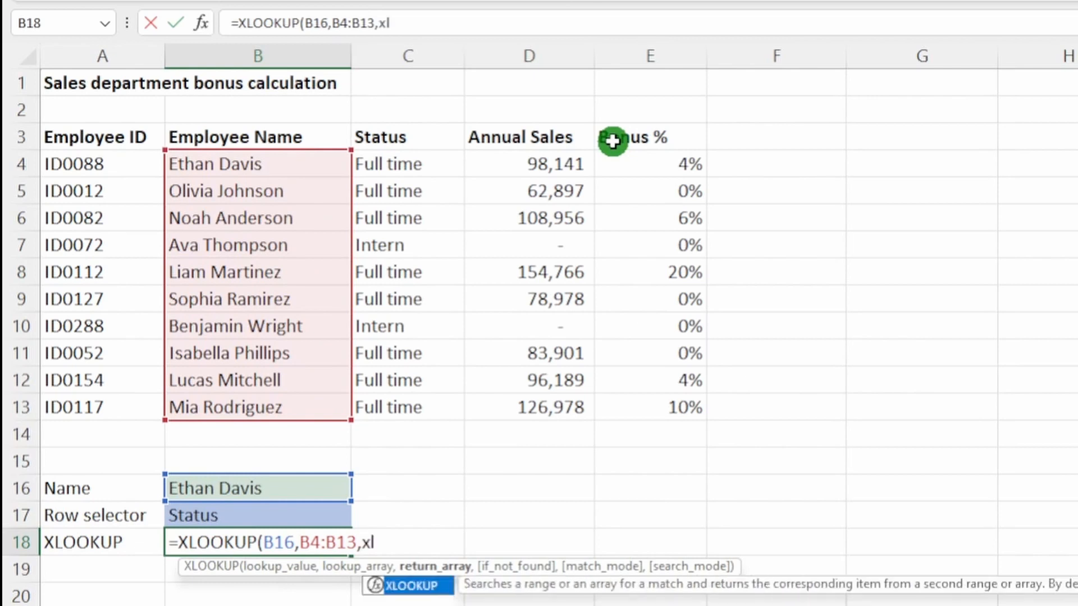
key("Tab")
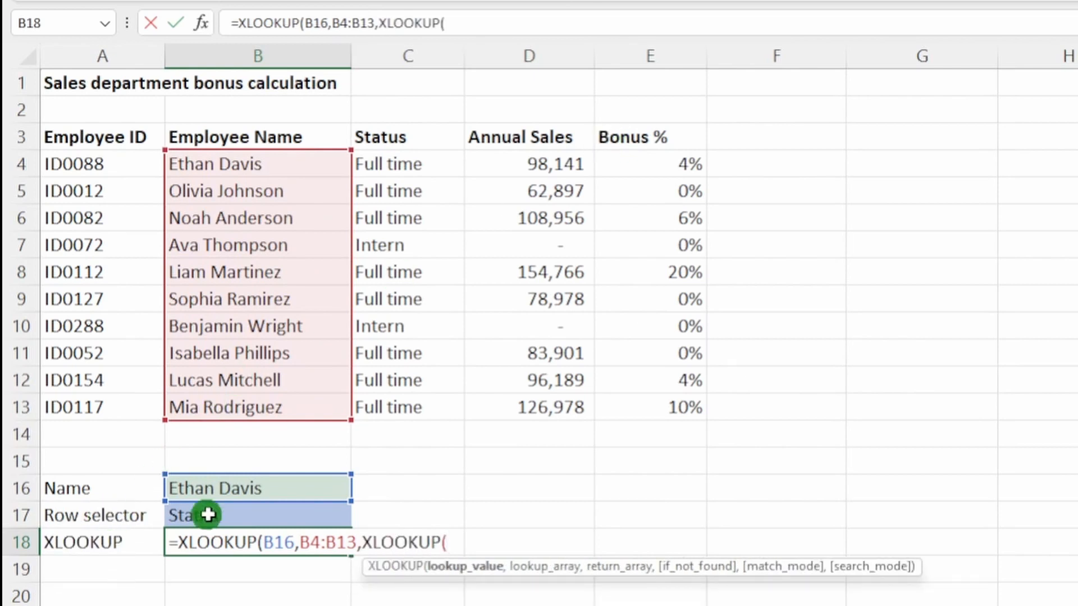
left_click(256, 511)
type(",")
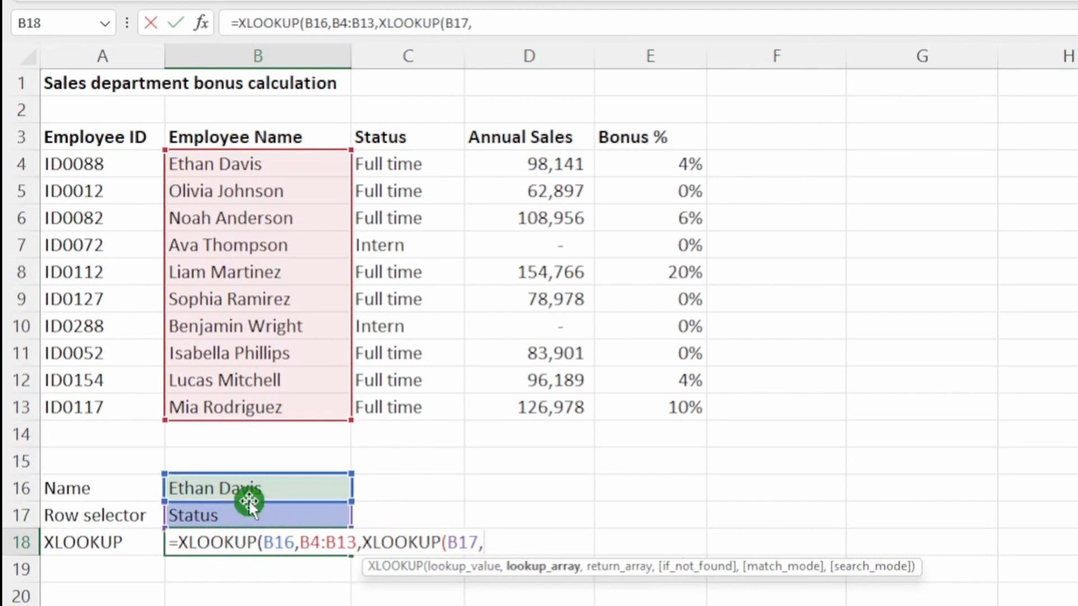
left_click(376, 137)
left_click_drag(376, 137, 623, 140)
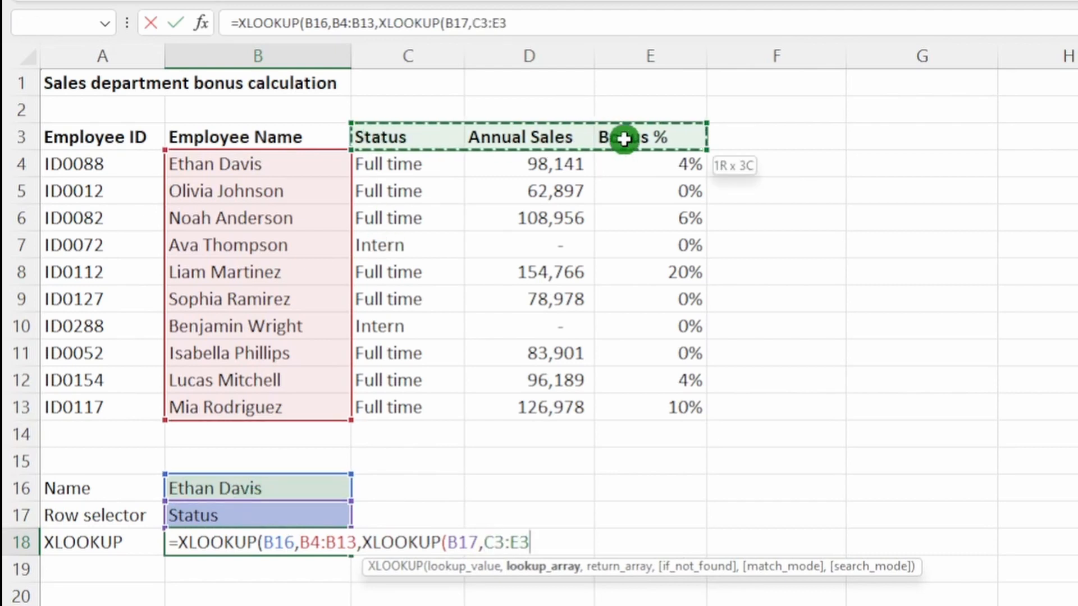
type(",")
left_click_drag(412, 176, 646, 398)
type(")")
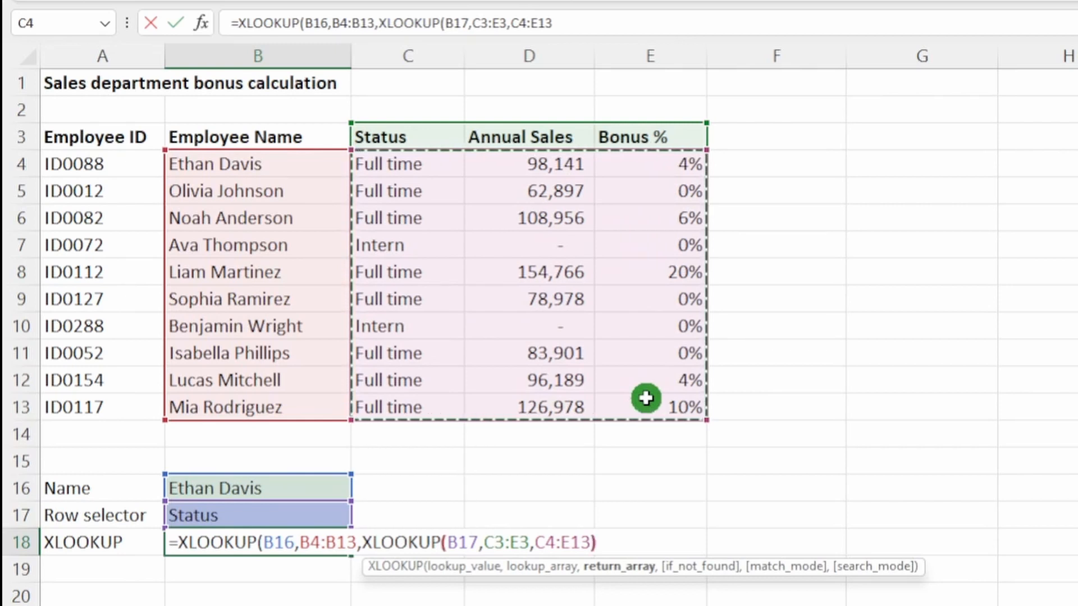
type(")")
key("Return")
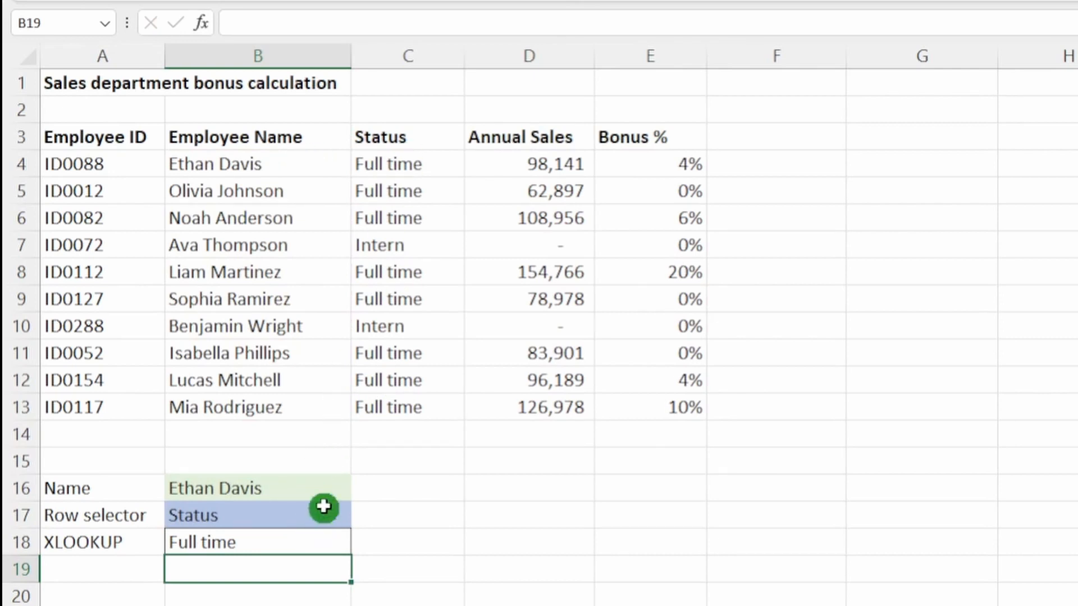
Test the B18 lookup by choosing the row 7 employee in B16, then Annual Sales in the row selector B17.
left_click(328, 489)
left_click(359, 491)
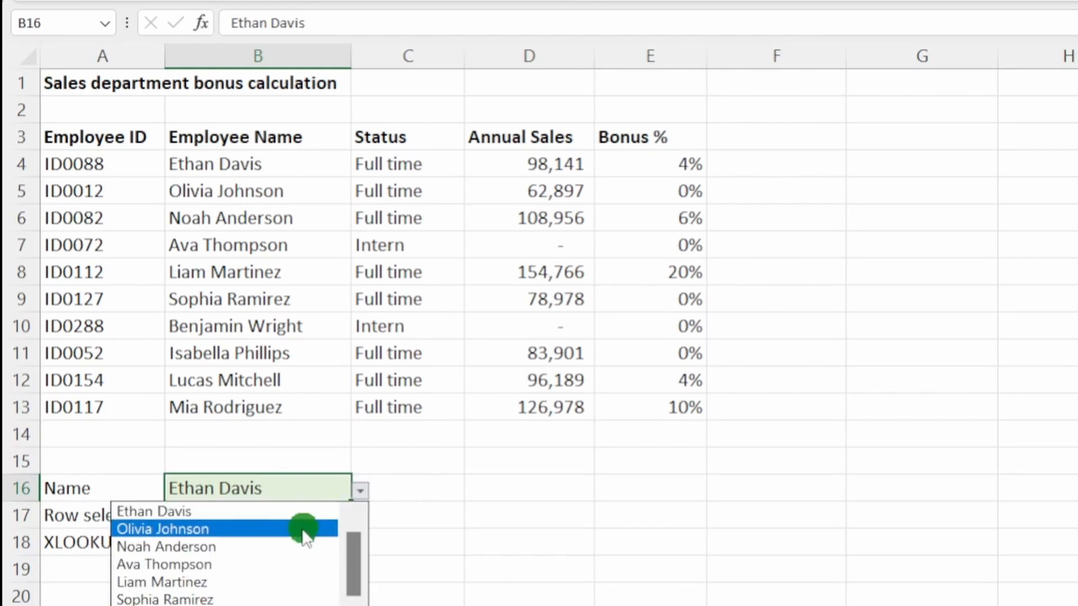
left_click(291, 566)
left_click(299, 546)
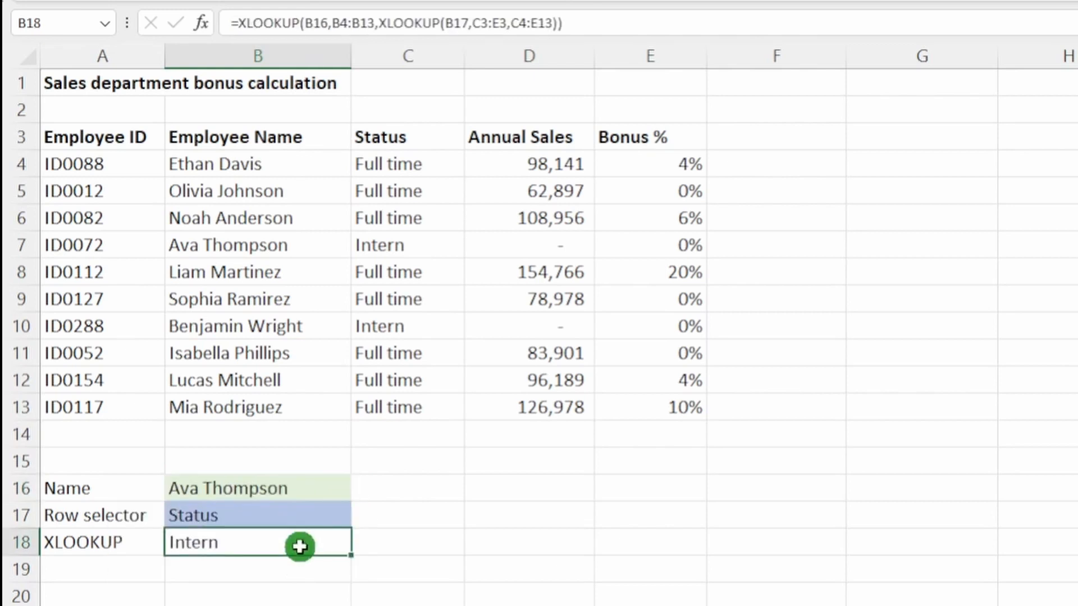
left_click(306, 515)
left_click(359, 516)
left_click(307, 556)
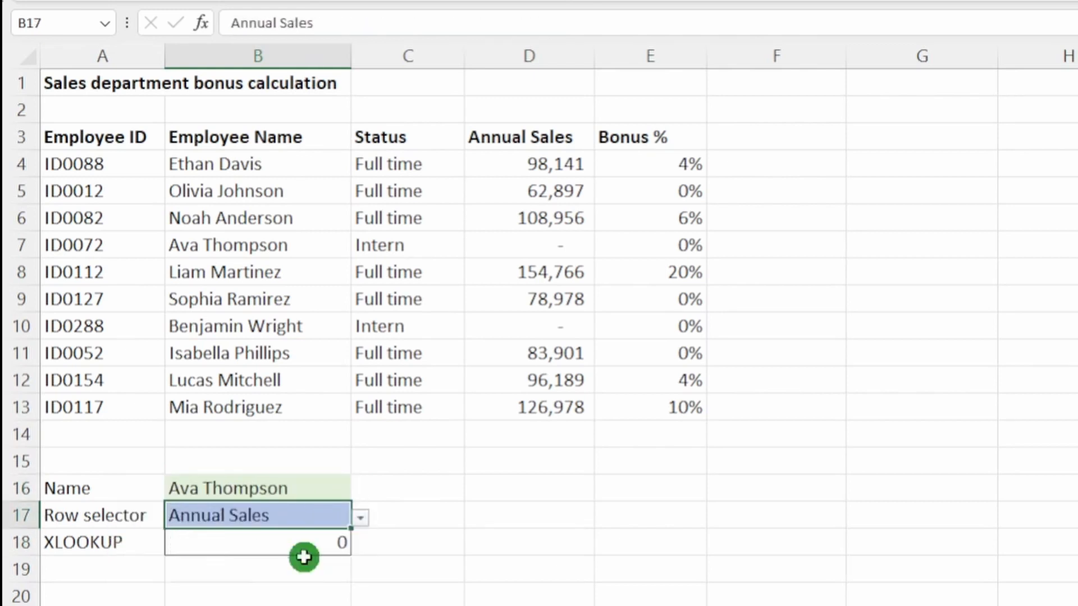
left_click(312, 546)
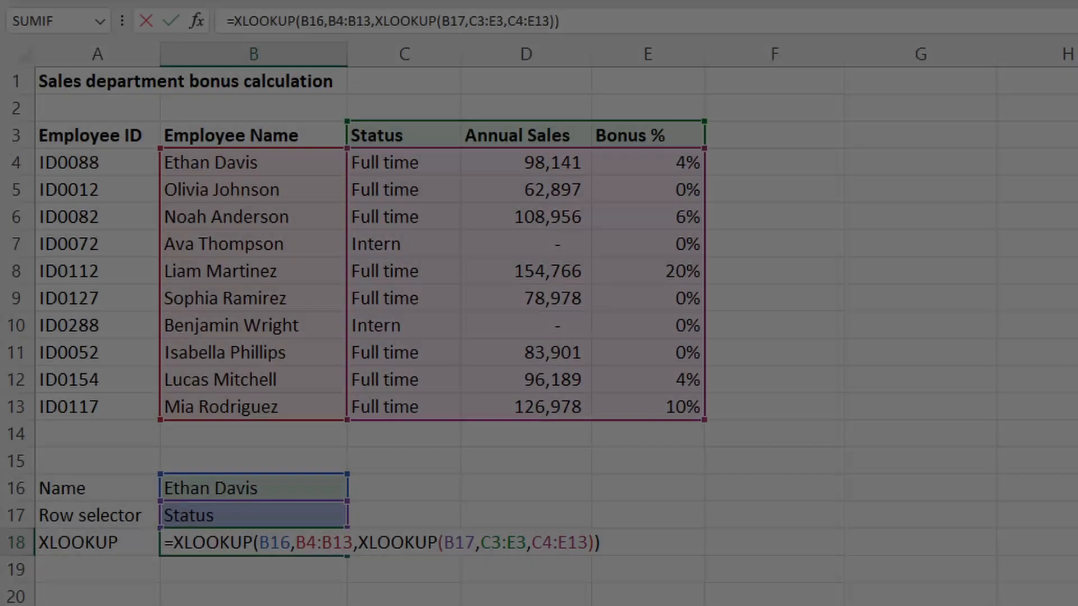